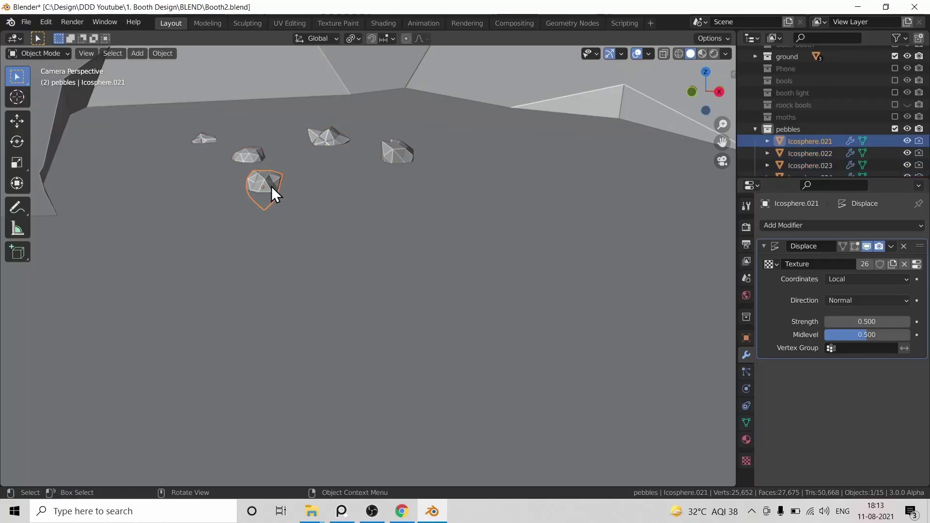
Delete four of the old pebbles
shift+click(213, 145)
shift+click(331, 143)
key(x)
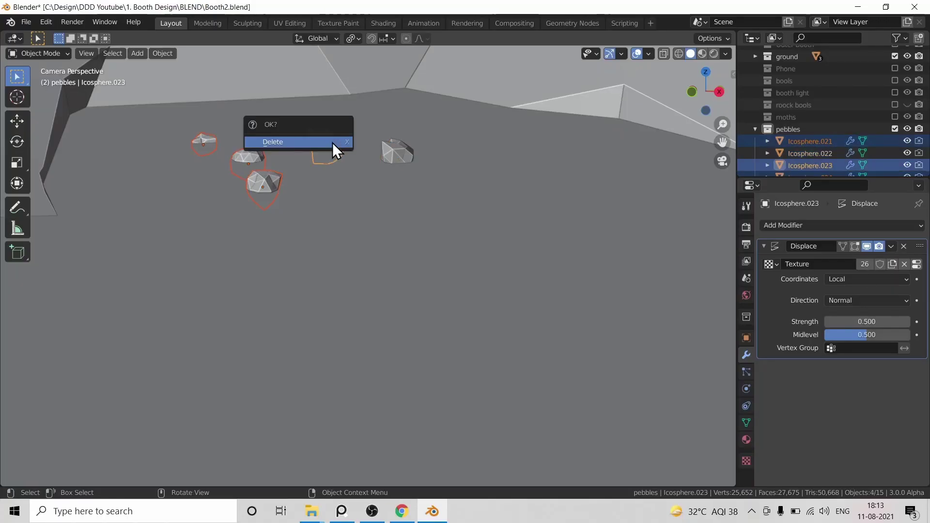
click(332, 143)
Apply the Displace modifier to the remaining pebble
click(397, 155)
click(890, 246)
click(871, 261)
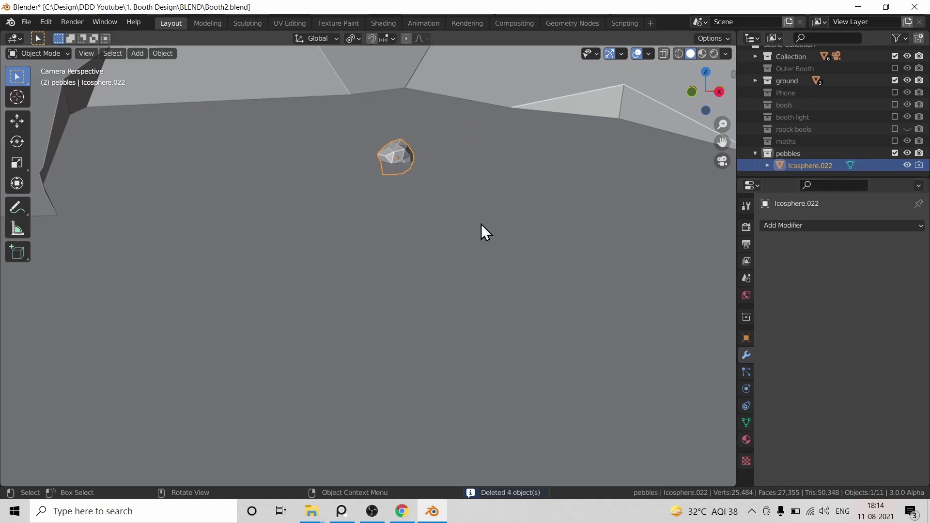
Add two linked pebble duplicates, one rotated about Z and one tumbled freely
key(alt+d)
key(r)
key(z)
click(413, 241)
key(alt+d)
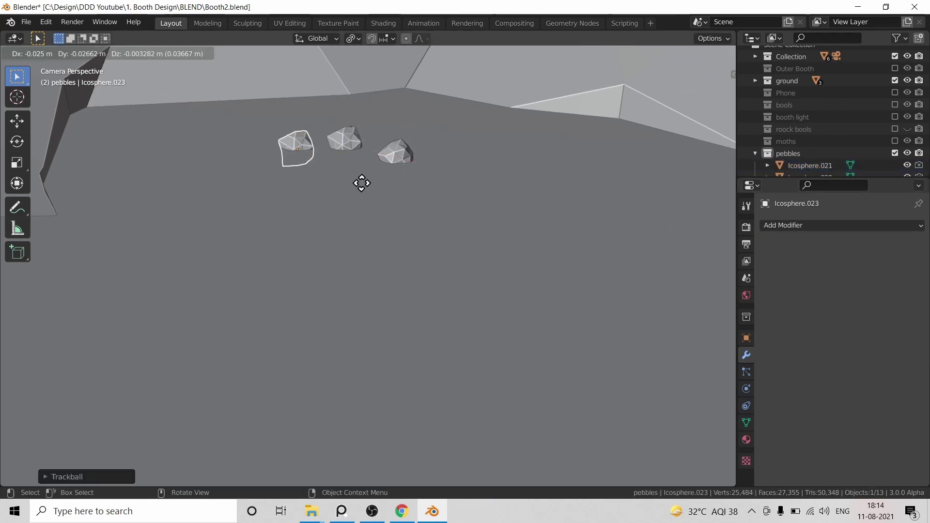
click(312, 197)
key(r)
key(r)
click(336, 109)
Add two more linked pebble copies, placed and tumbled, then select several pebbles
key(alt+d)
click(394, 100)
key(r)
key(r)
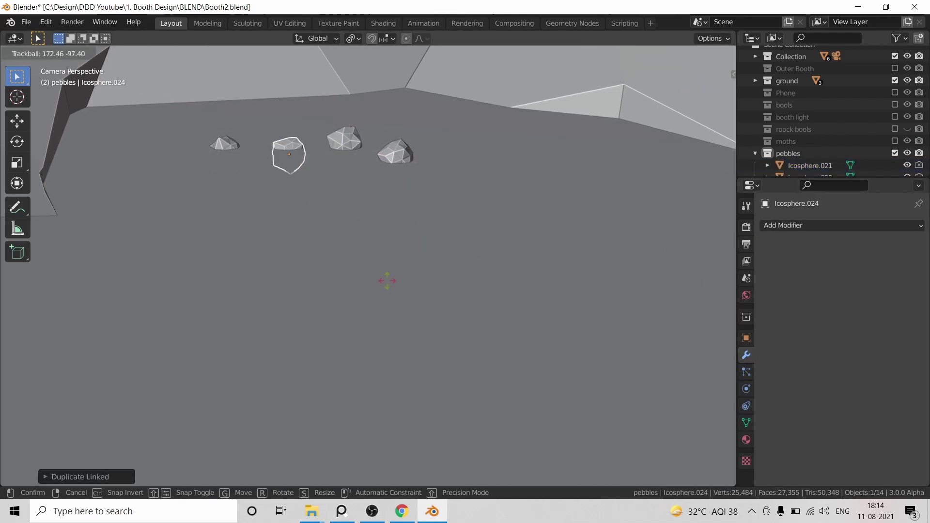
click(398, 258)
key(alt+d)
key(x)
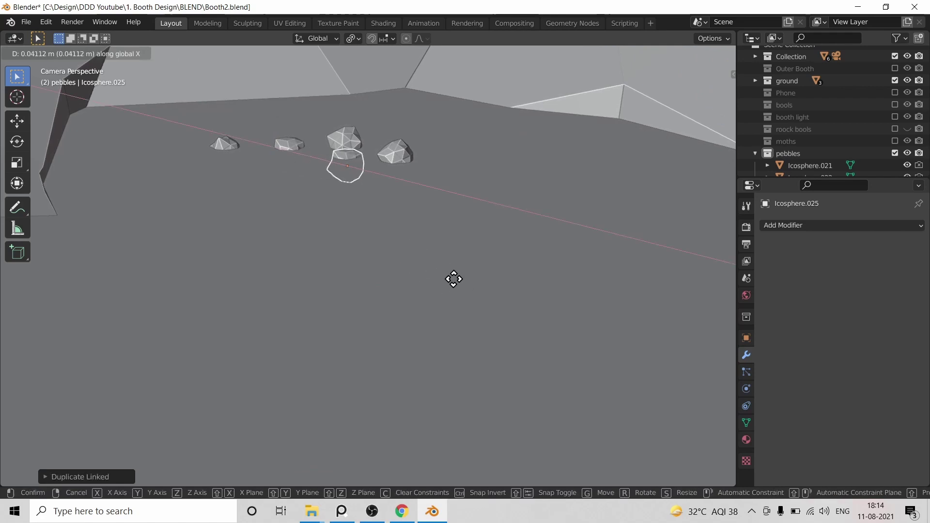
click(417, 278)
key(r)
key(r)
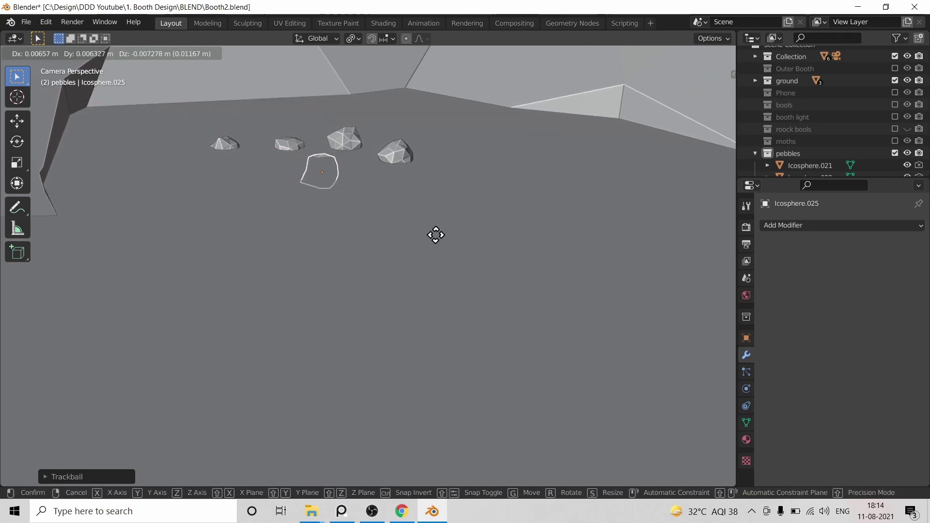
click(436, 236)
shift+click(397, 158)
shift+click(344, 141)
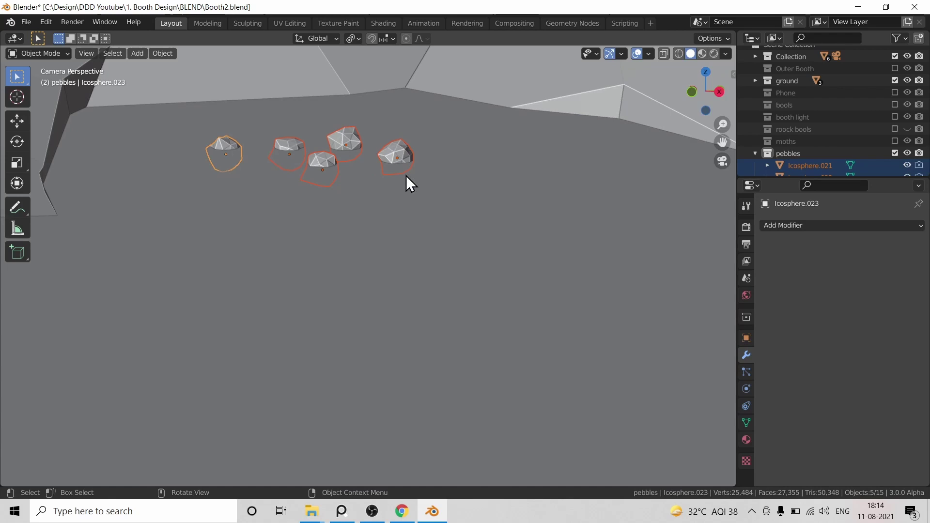
Delete the image-textured sticker object from the moths collection
key(alt+d)
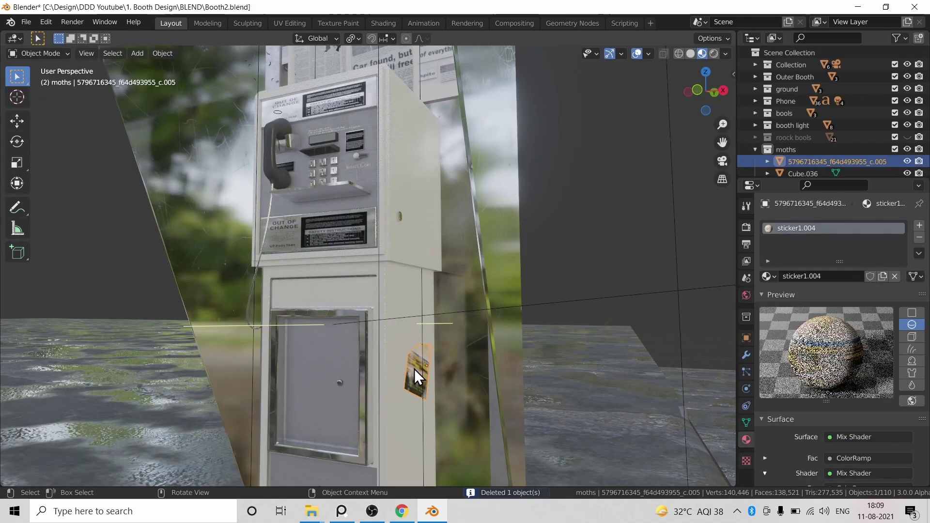
key(x)
key(Escape)
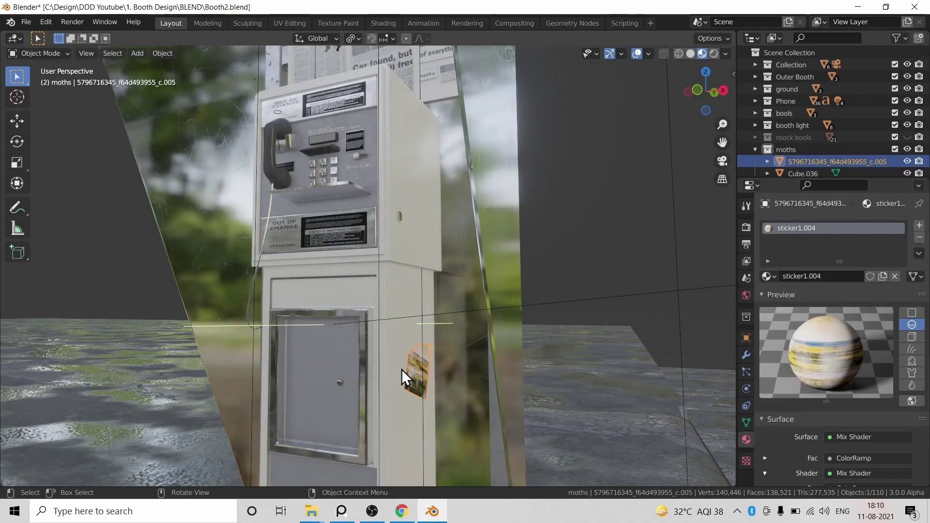
key(x)
click(414, 368)
Add a new collection named pebbles in the Outliner
middle_drag(416, 363, 379, 333)
key(KP_0)
scroll(385, 420, down, 3)
scroll(379, 334, up, 8)
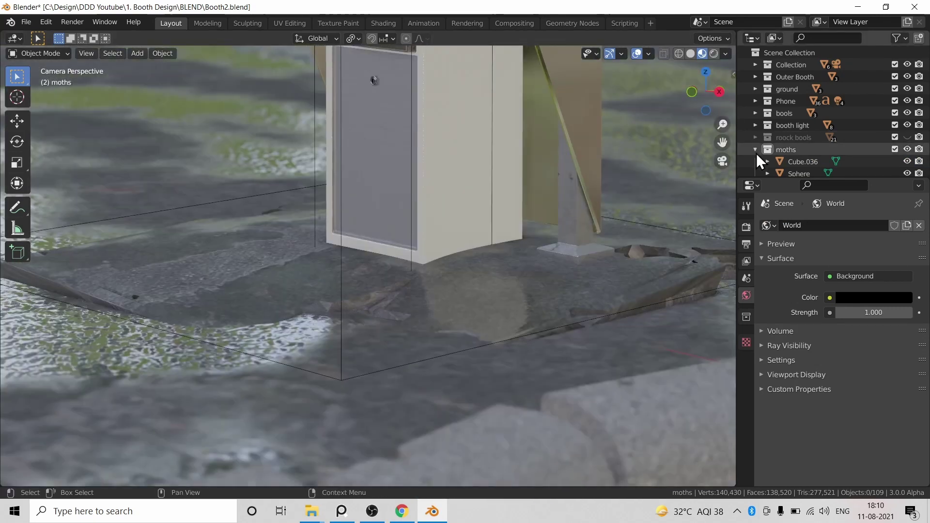
right_click(786, 163)
click(786, 167)
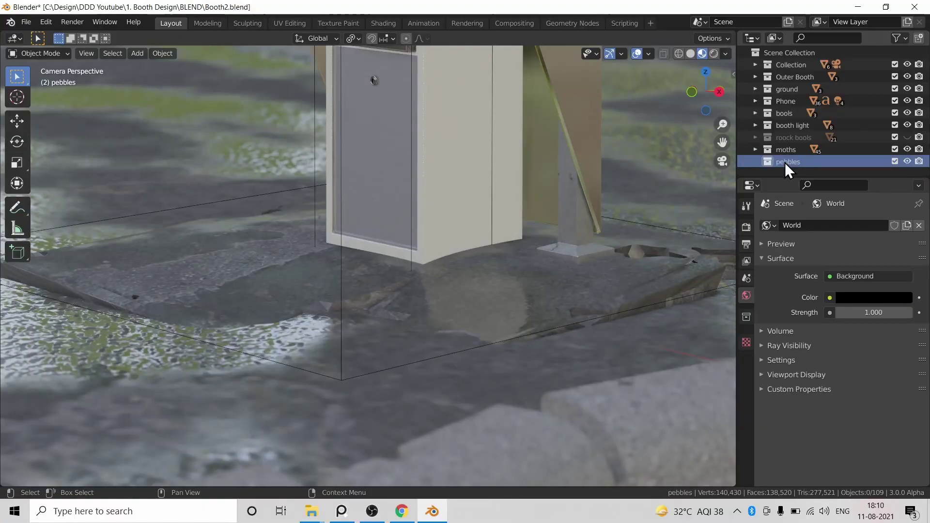
Cancel the Add menu and select the Icosphere in the rock bools collection
key(shift+a)
mouse_move(262, 254)
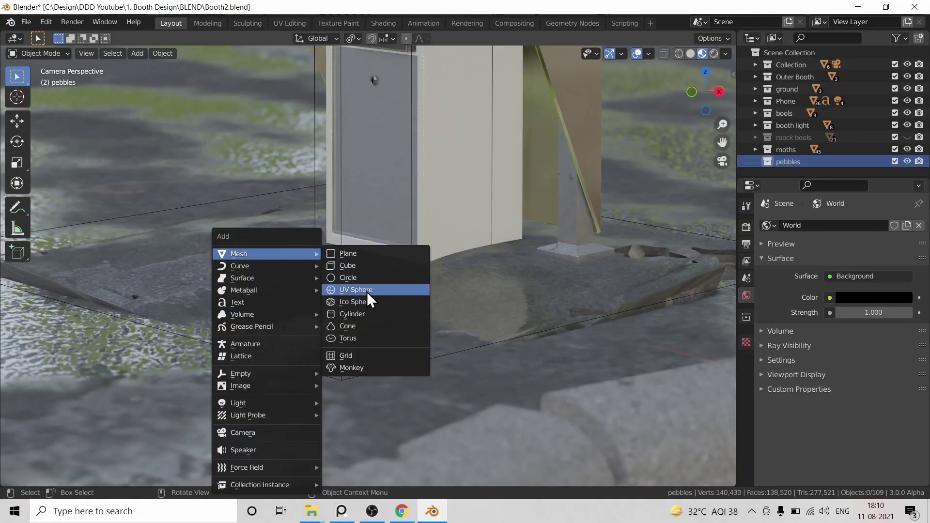
click(756, 138)
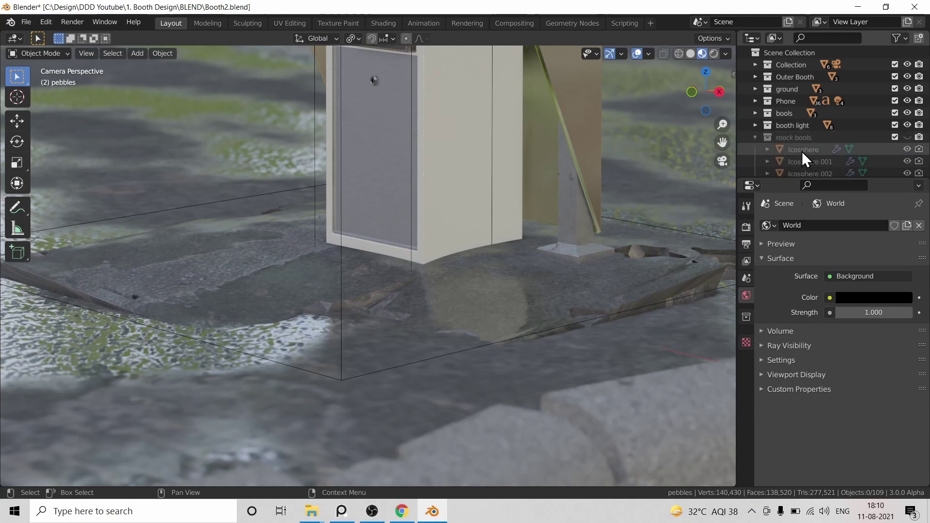
click(801, 150)
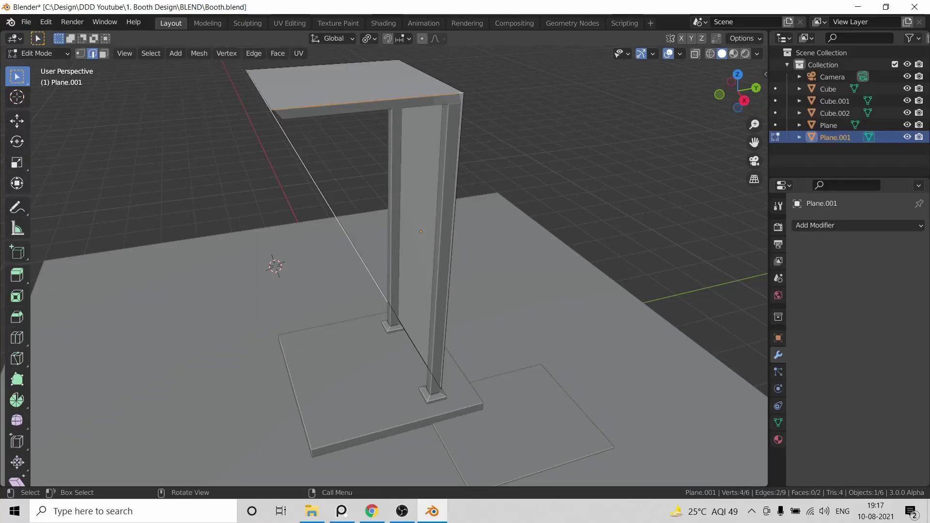
Fill the shed's open-side edges with a face
middle_drag(398, 266, 436, 262)
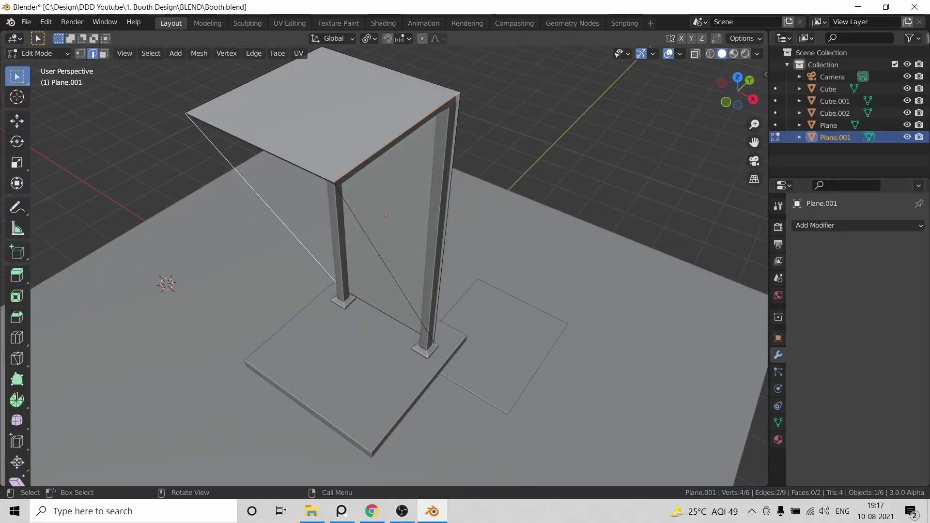
click(277, 53)
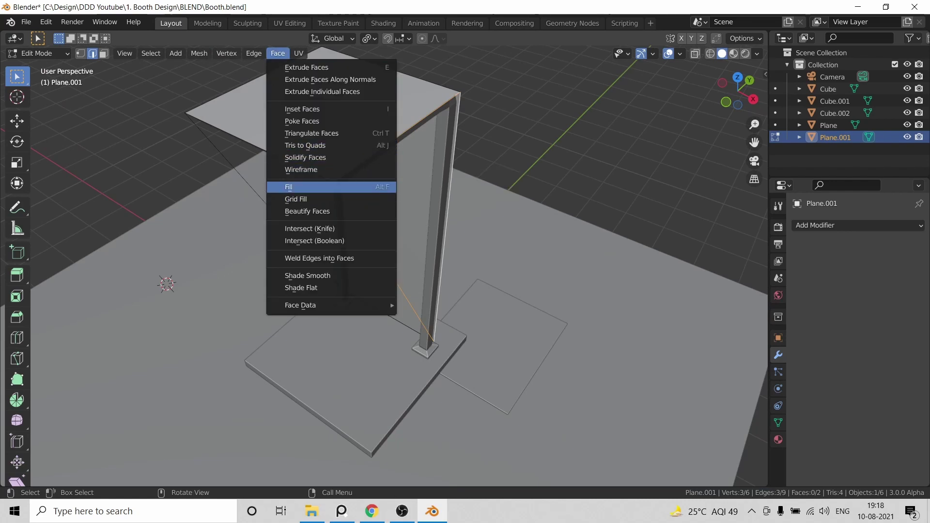
click(310, 187)
click(278, 53)
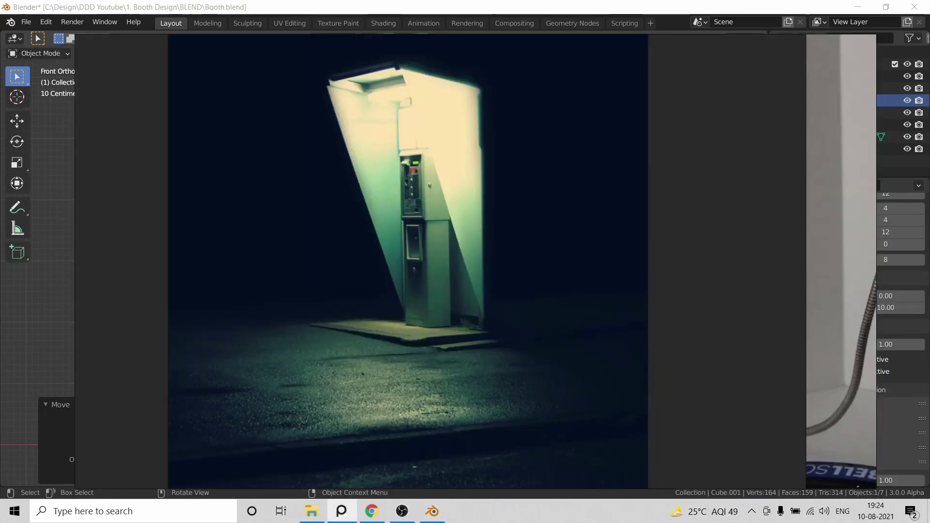
Move the tall block, adjust its height along Z, and reposition it vertically
key(Return)
key(s)
key(z)
key(Return)
key(g)
key(z)
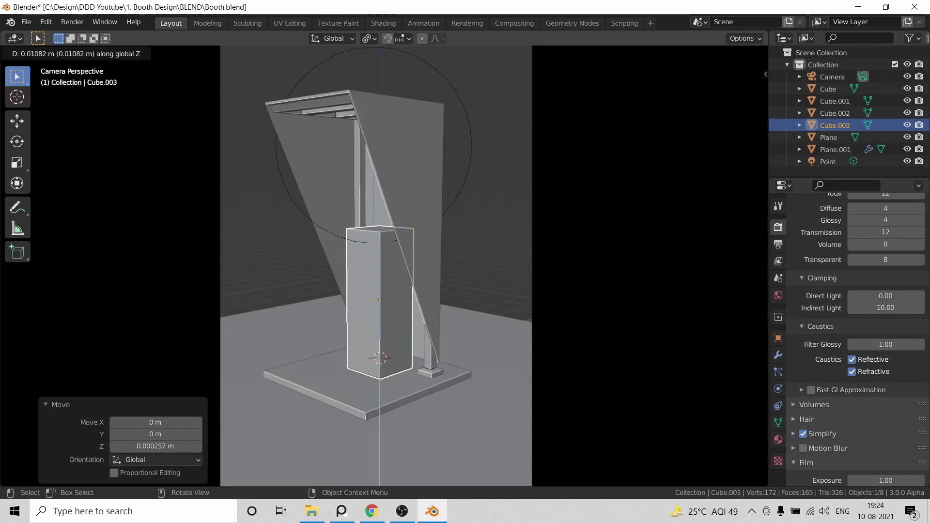
Duplicate the block, scale the copy by 1.089 and raise it along Z
key(Return)
key(s)
key(Return)
key(g)
key(z)
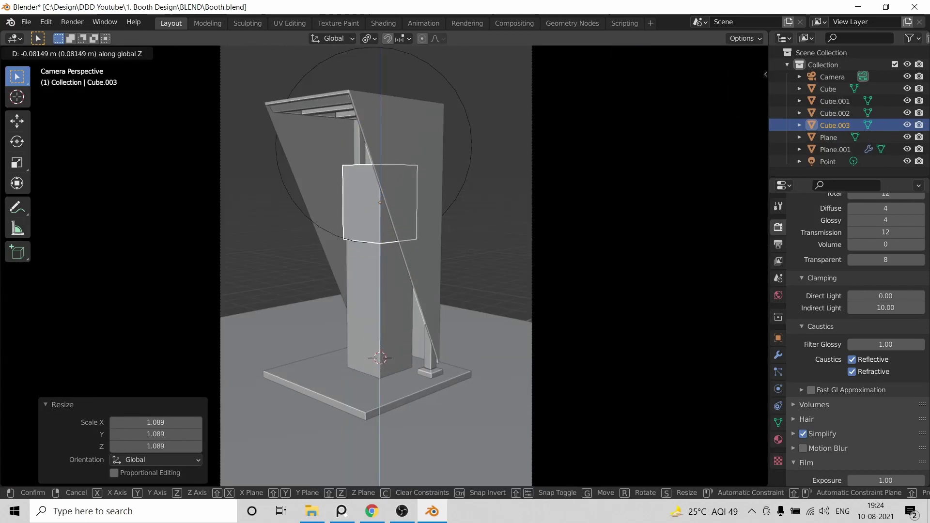
key(Return)
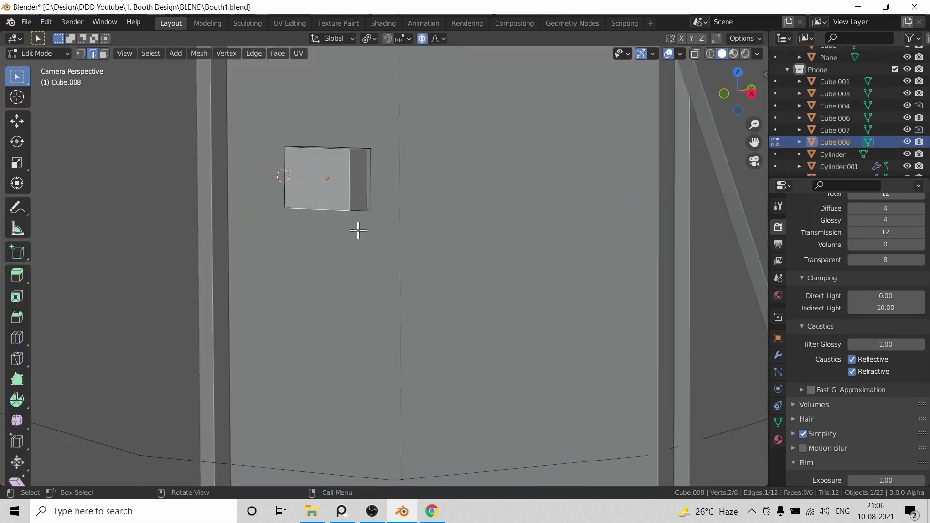
Move the box's selected edge along Y and leave Edit Mode
key(g)
key(y)
key(Return)
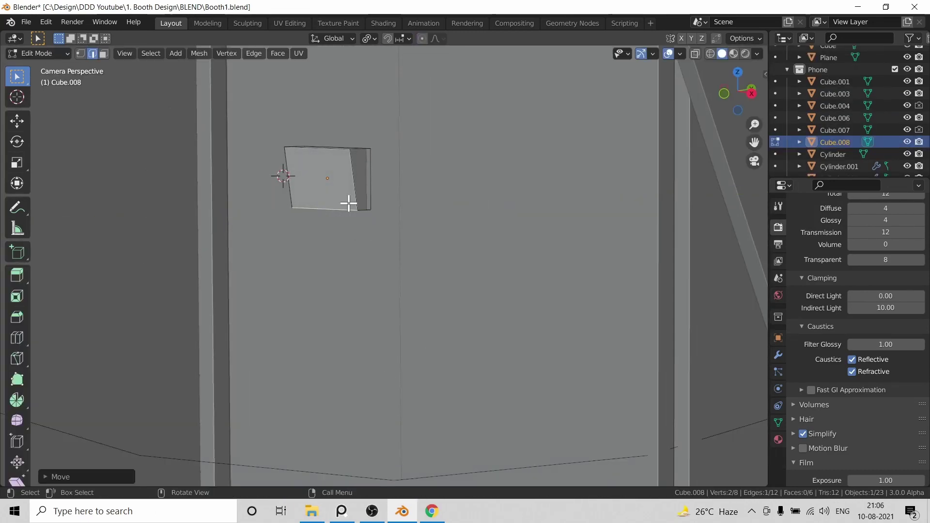
scroll(348, 194, down, 4)
key(Tab)
middle_drag(346, 191, 382, 224)
scroll(431, 304, up, 5)
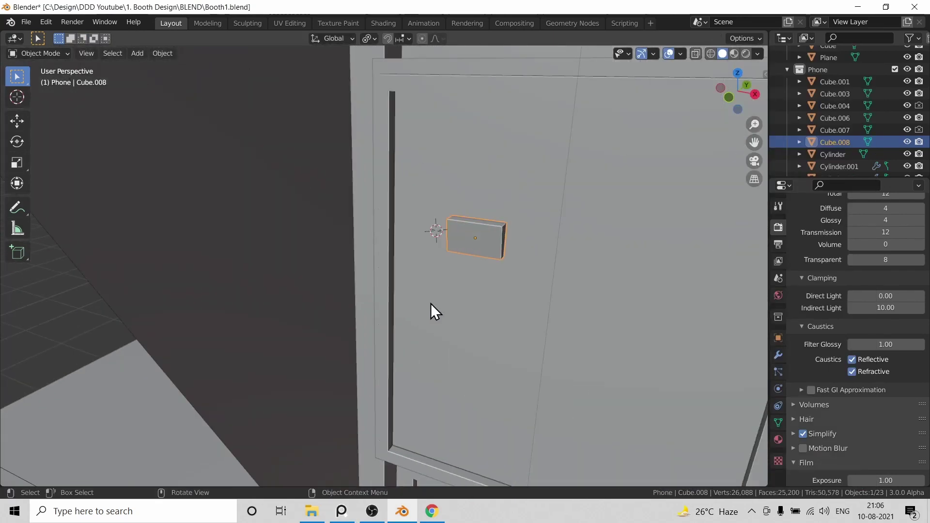
middle_drag(431, 303, 409, 225)
Add two evenly spaced edge loops across the box and scale them along X
key(Tab)
scroll(438, 174, up, 4)
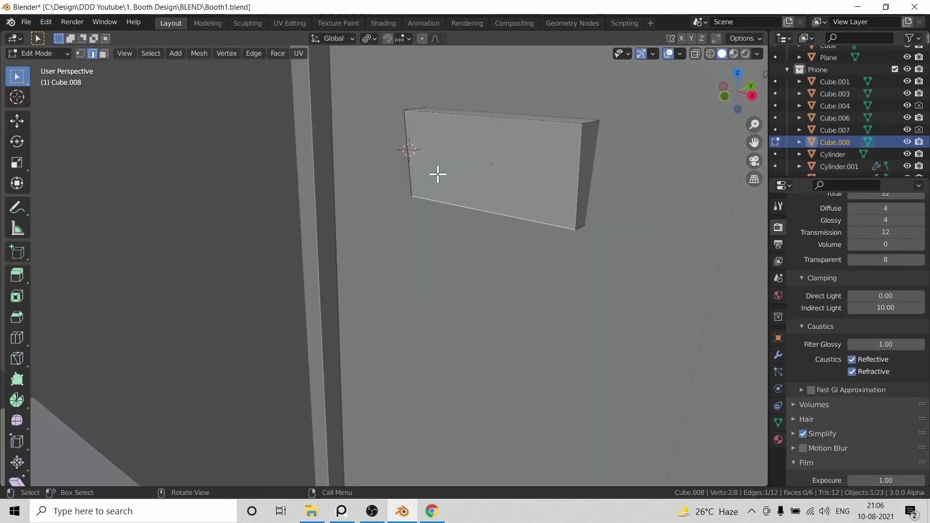
scroll(438, 175, down, 3)
key(ctrl+r)
scroll(426, 216, up, 1)
click(426, 216)
right_click(484, 257)
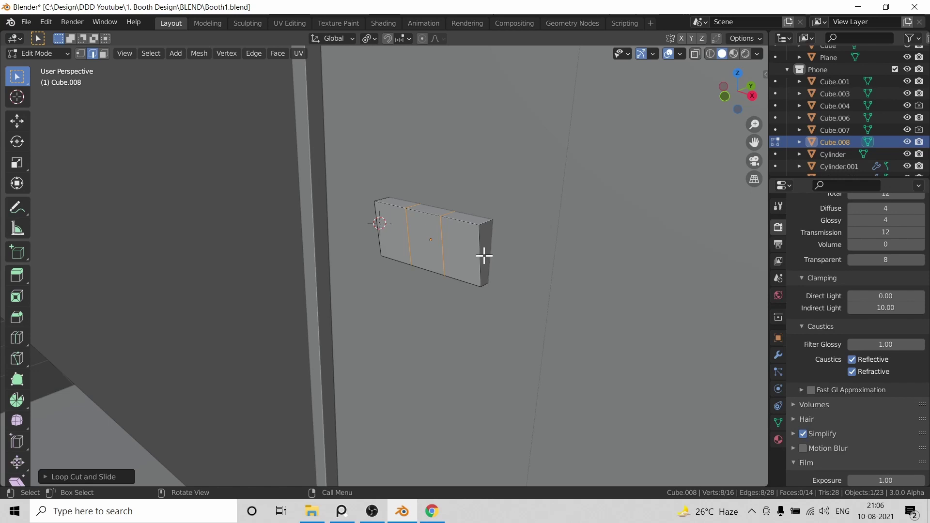
key(s)
key(x)
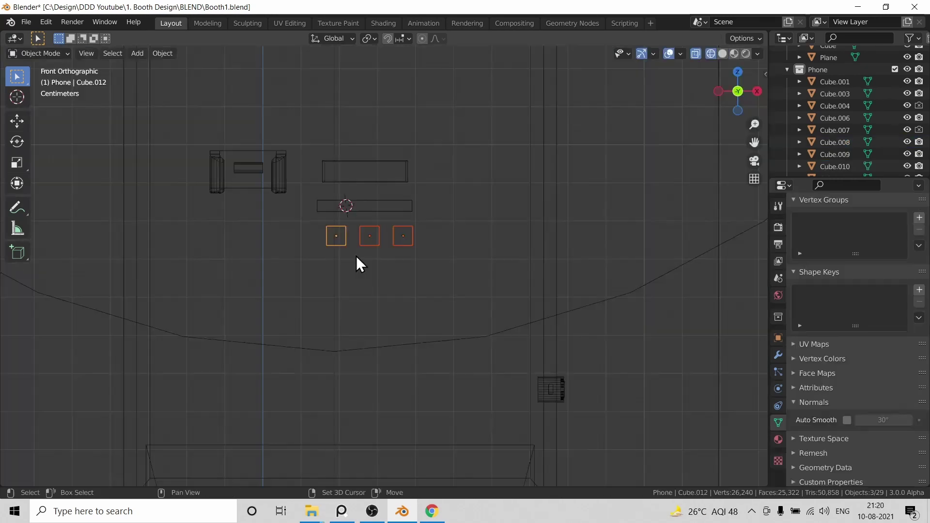
Shift the three key squares along X and duplicate them twice downward into a 3×3 keypad
key(g)
key(x)
click(404, 294)
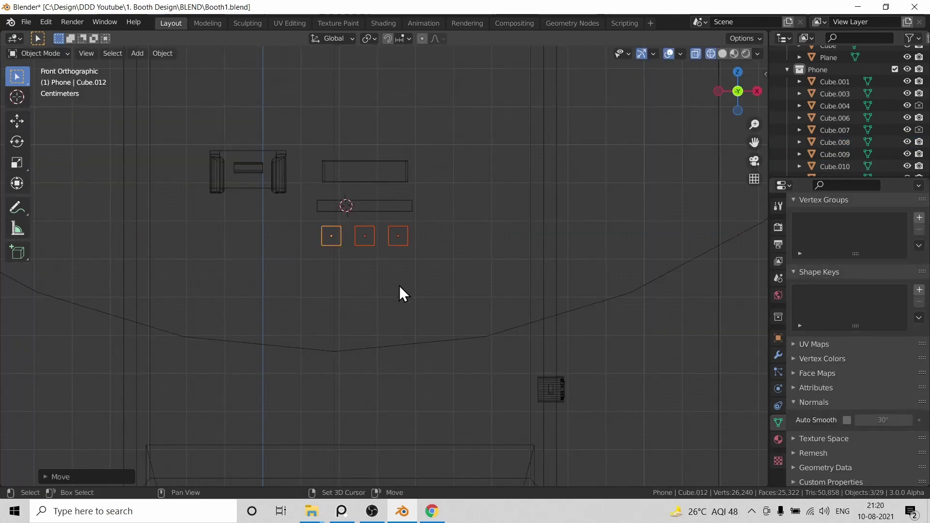
key(shift+d)
key(z)
click(405, 313)
key(shift+r)
click(405, 283)
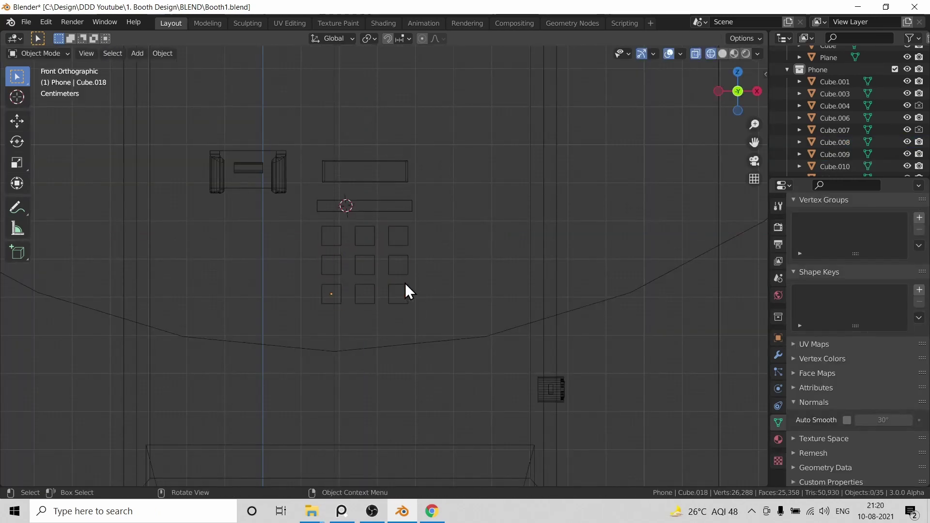
Switch the viewport to solid shading and bring up the phone-booth reference image
key(KP_0)
key(z)
click(548, 278)
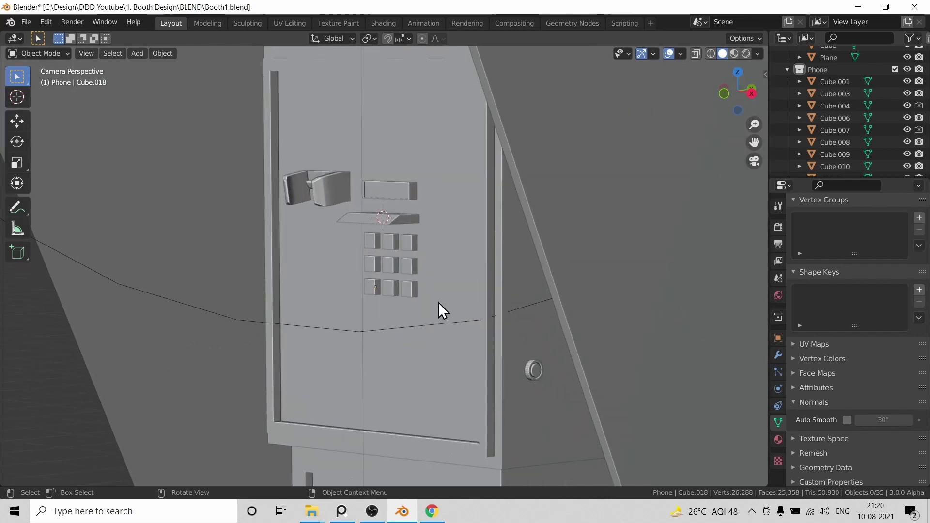
key(alt+Tab)
key(alt+Tab)
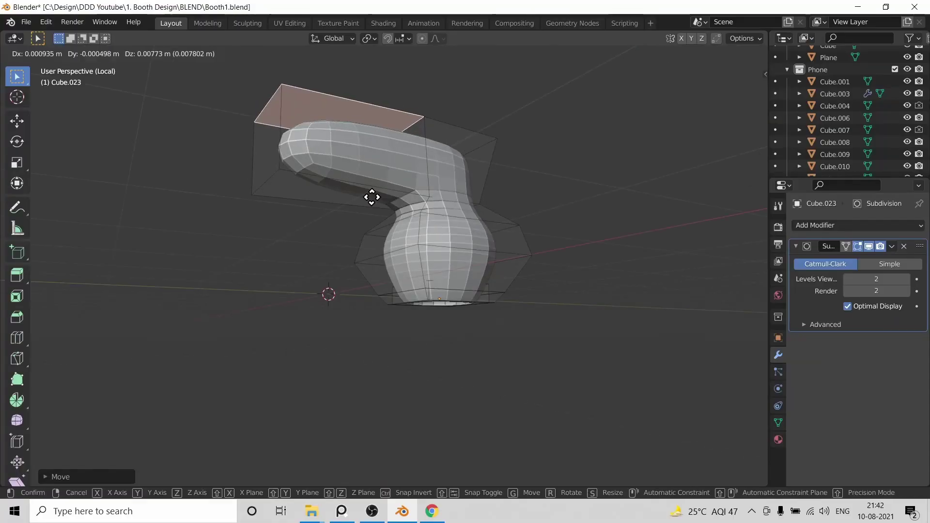
Raise, rotate and tilt the handset grip's end face about X
key(z)
click(358, 180)
key(r)
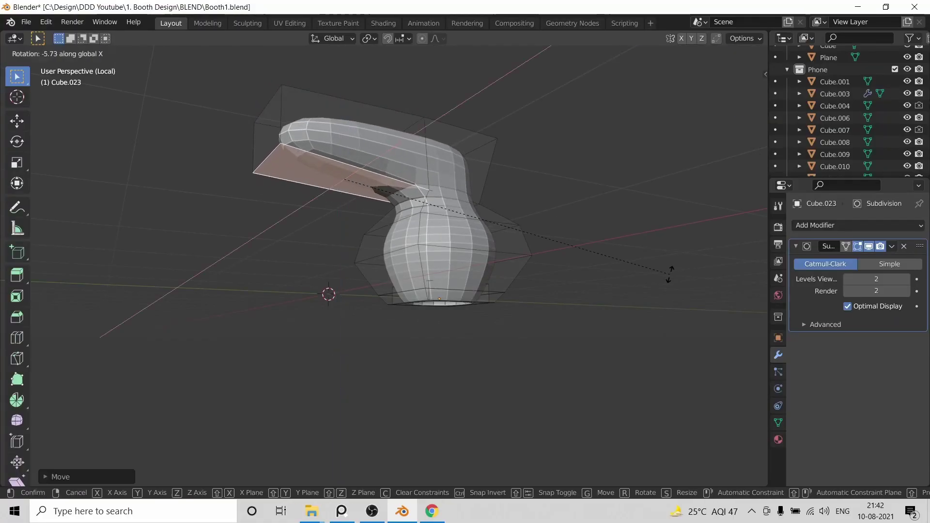
click(540, 186)
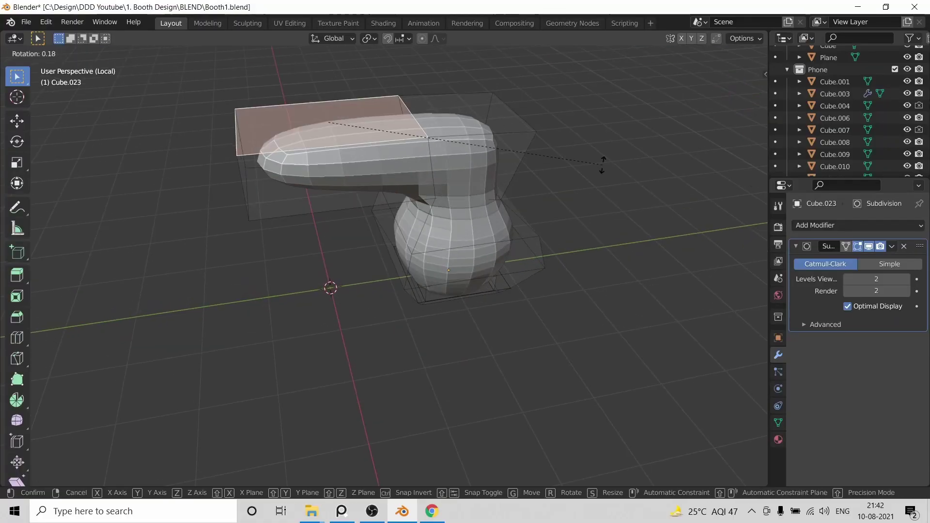
click(602, 164)
middle_drag(554, 149, 618, 191)
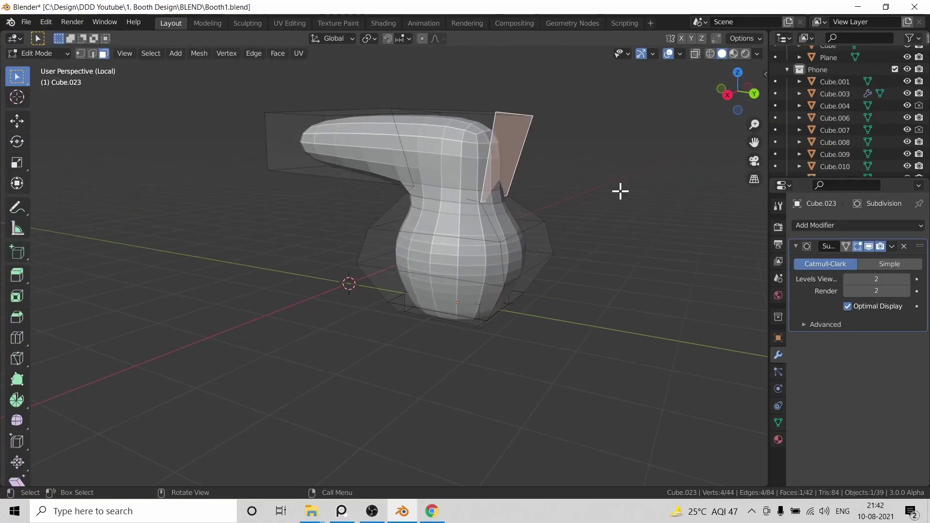
key(r)
key(x)
click(582, 152)
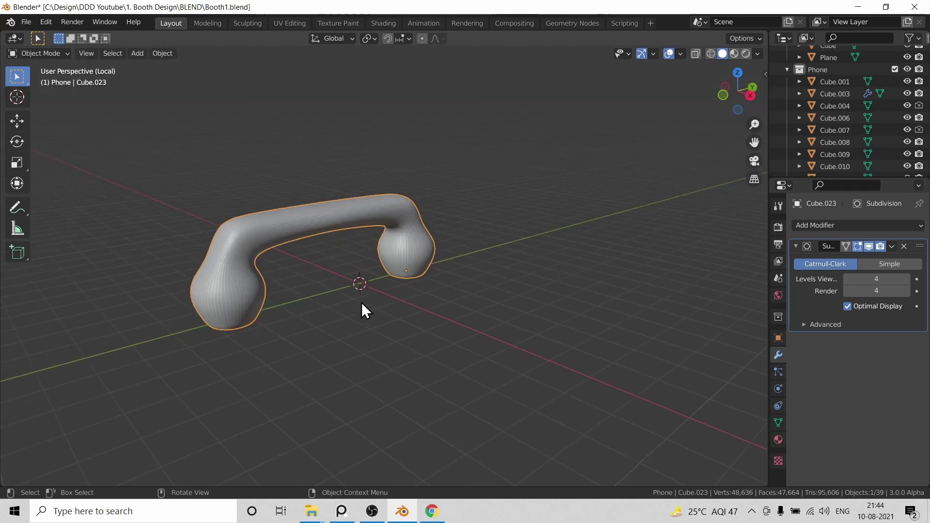
middle_drag(361, 302, 346, 352)
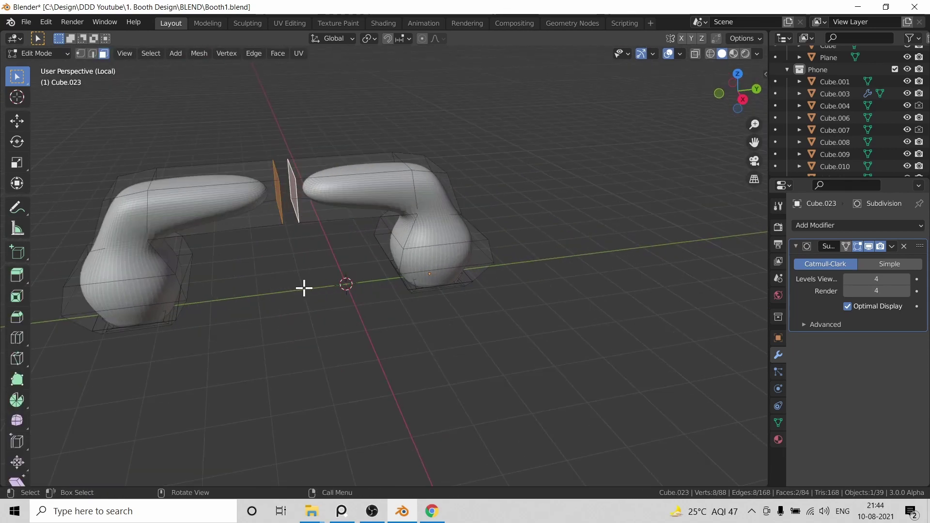
Undo, reselect the grip's end face, and raise the handset along Z onto the phone
key(ctrl+z)
key(ctrl+z)
key(ctrl+z)
key(ctrl+z)
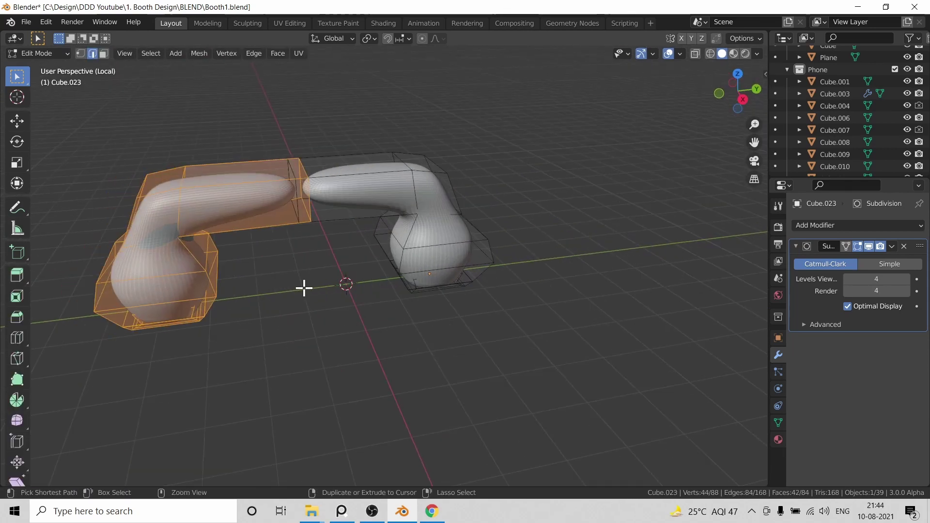
click(295, 191)
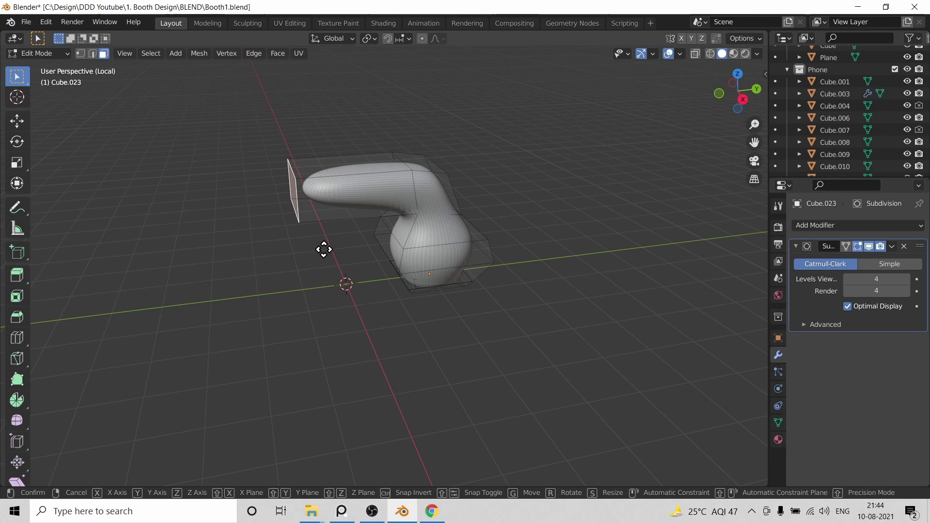
key(r)
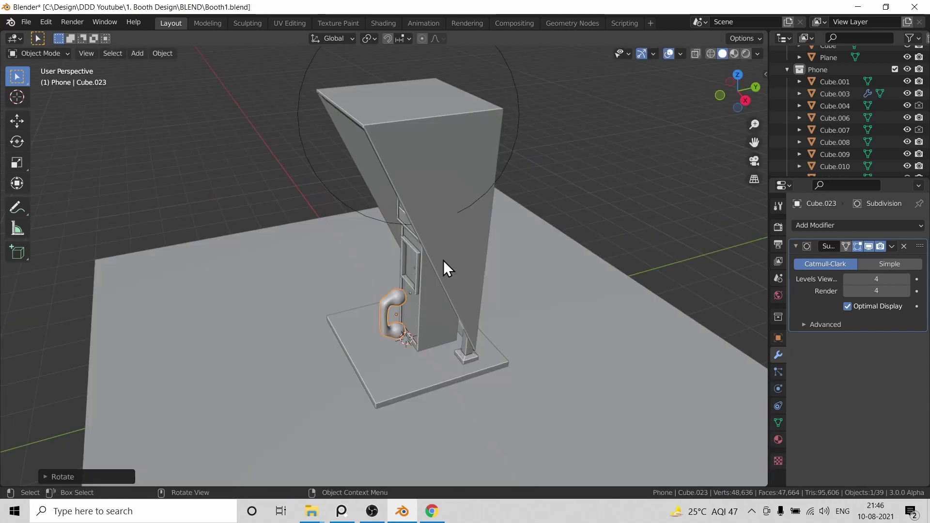
key(g)
key(z)
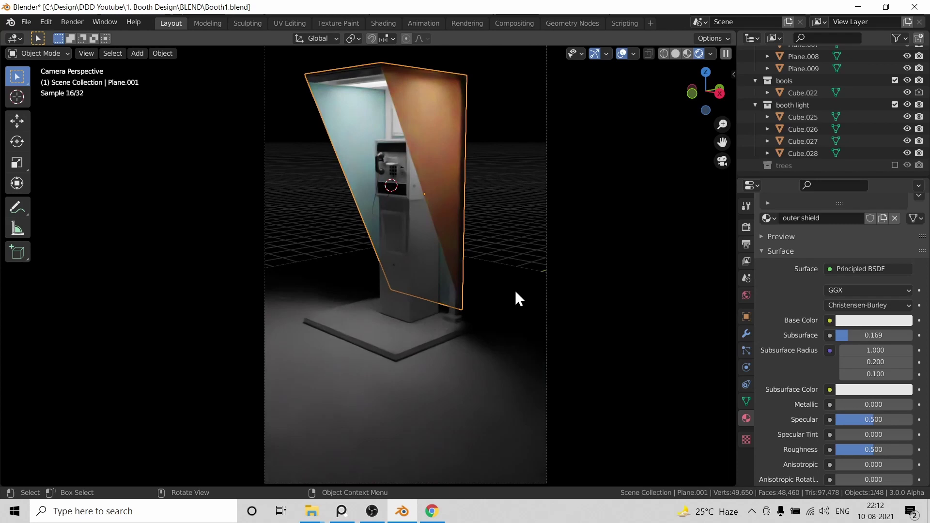
Set the shield's Subsurface Color to a pale cyan from the colour wheel
click(856, 391)
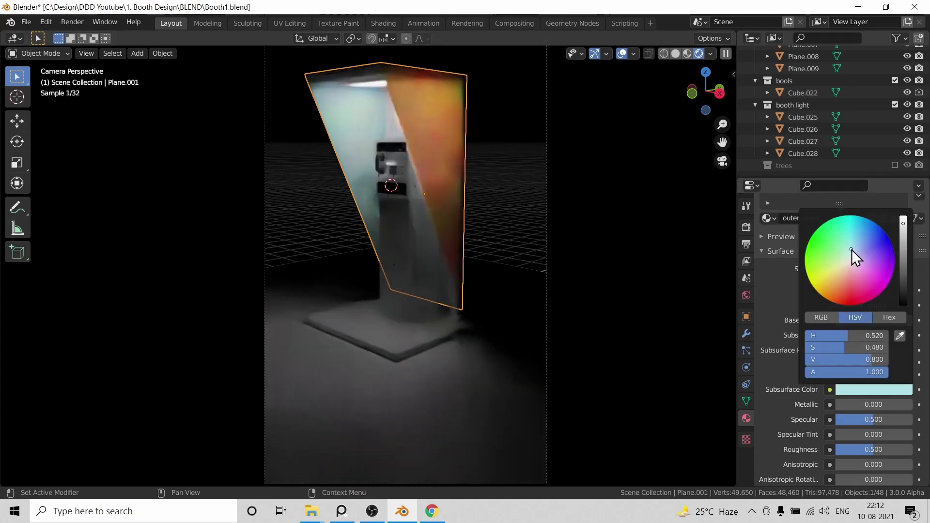
click(847, 262)
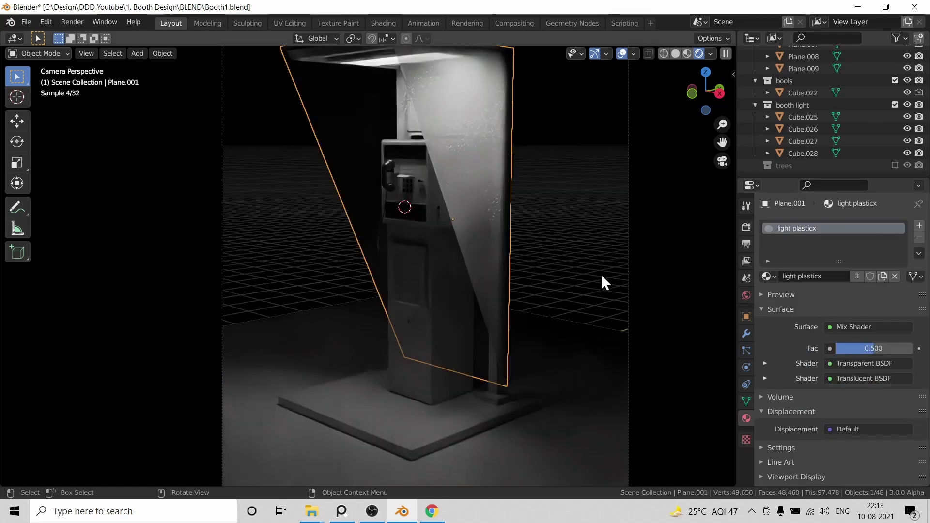
scroll(601, 274, down, 5)
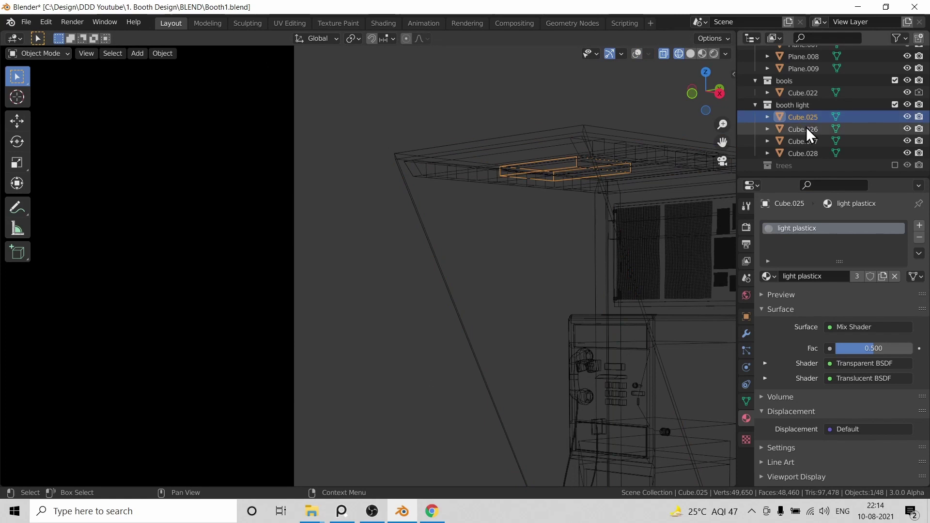
Rename the two booth lamp objects to 'light' and 'light.001' in the Outliner
click(806, 127)
double_click(806, 129)
text(li)
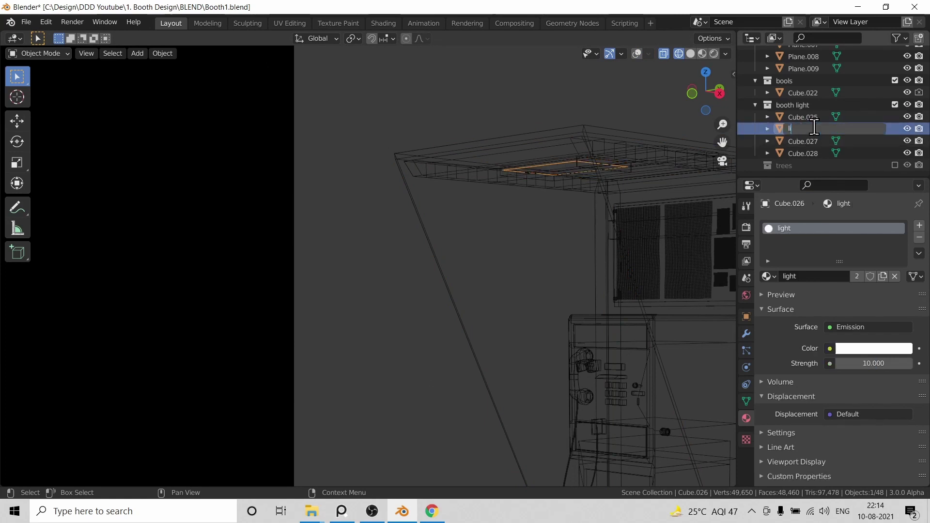
text(ght)
key(Return)
click(815, 128)
click(811, 140)
double_click(812, 141)
text(light)
key(Return)
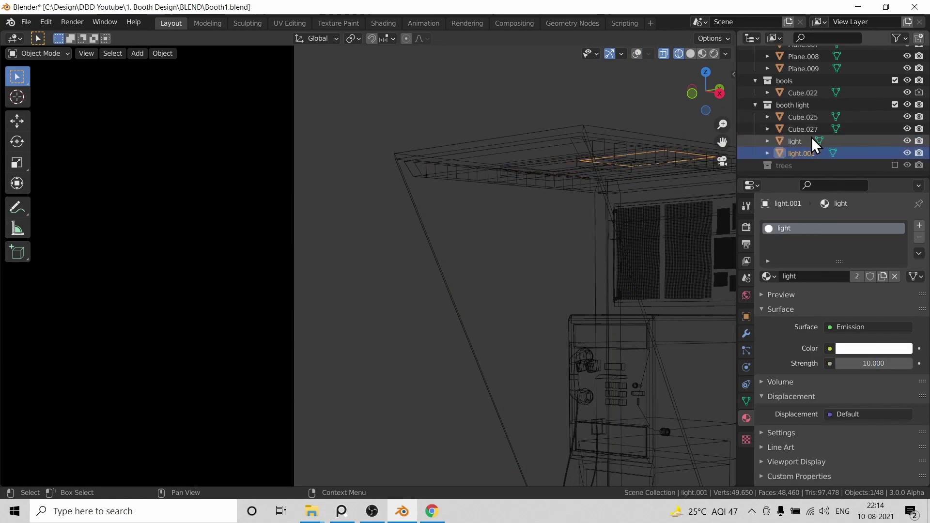
Set the selected lamp's emission strength to 20
click(815, 141)
click(874, 363)
text(20)
key(Return)
click(801, 153)
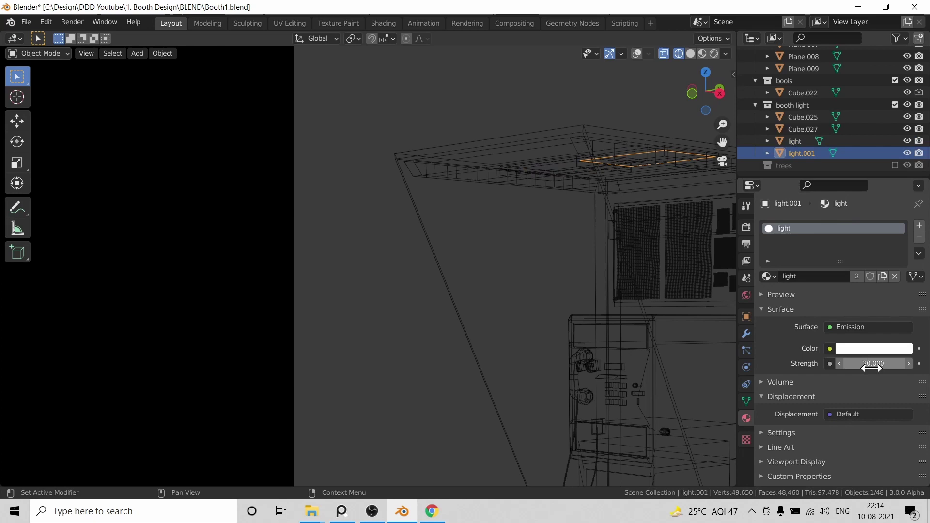
scroll(542, 230, down, 5)
Enable Crop to Render Region and preview the camera view in rendered shading
key(KP_0)
click(746, 244)
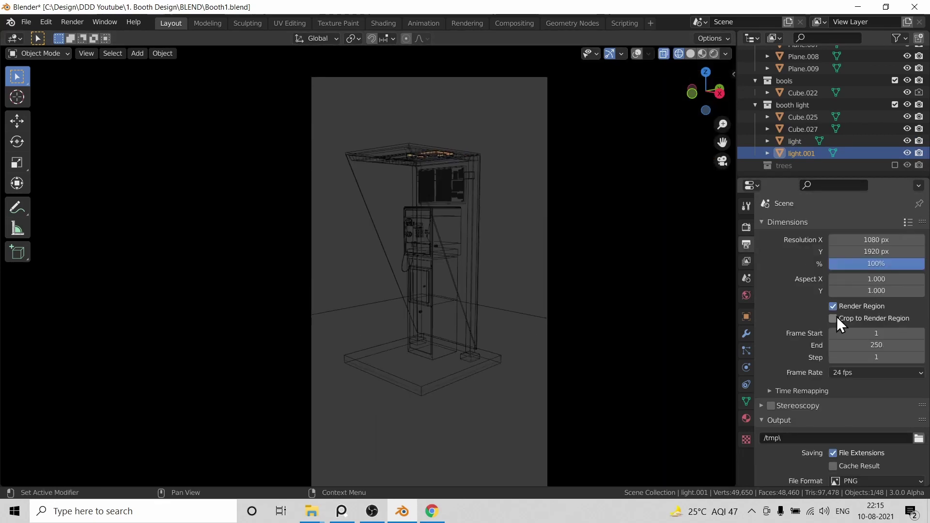
click(833, 319)
key(z)
click(452, 165)
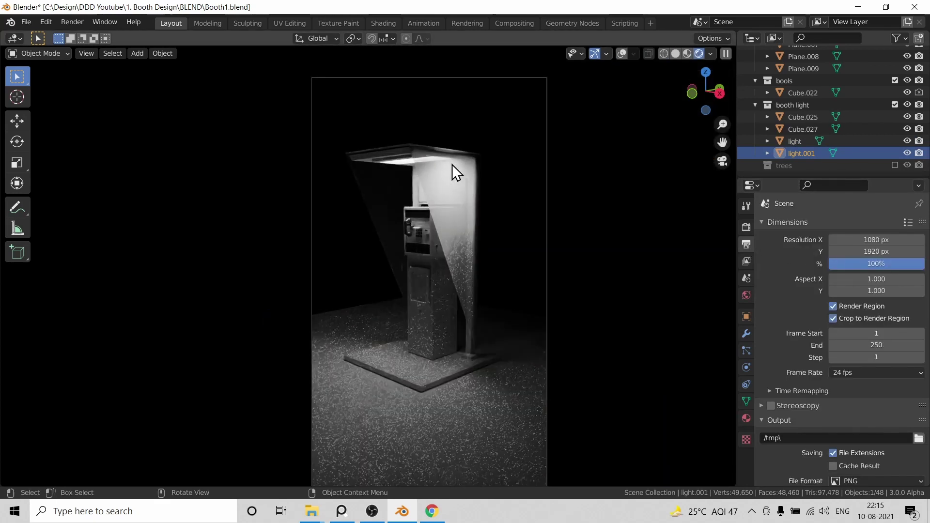
click(621, 54)
click(620, 55)
Turn off viewport denoising and render a test image
click(746, 227)
click(833, 328)
key(F12)
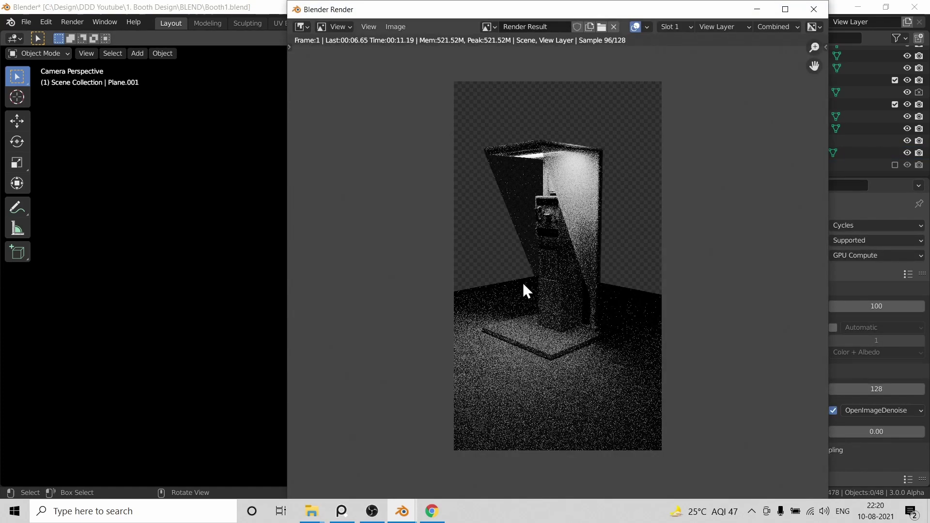
scroll(582, 271, up, 5)
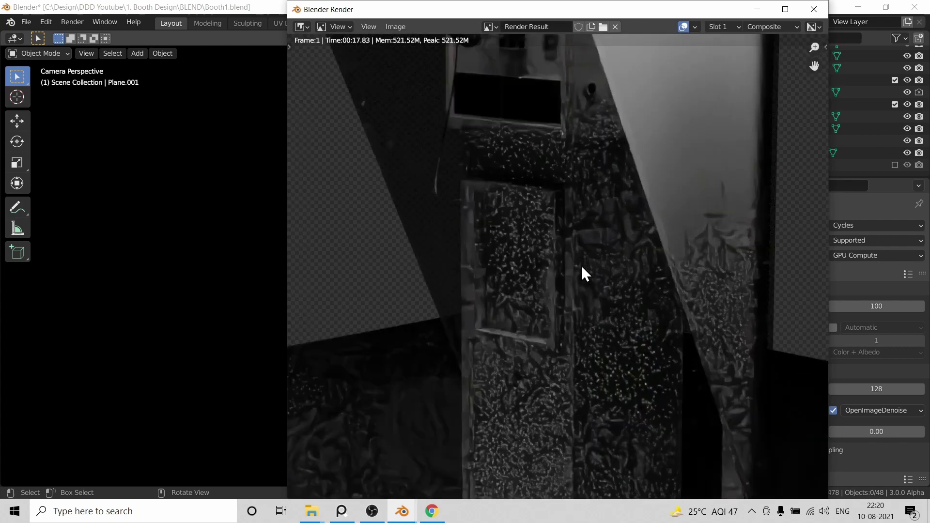
key(Escape)
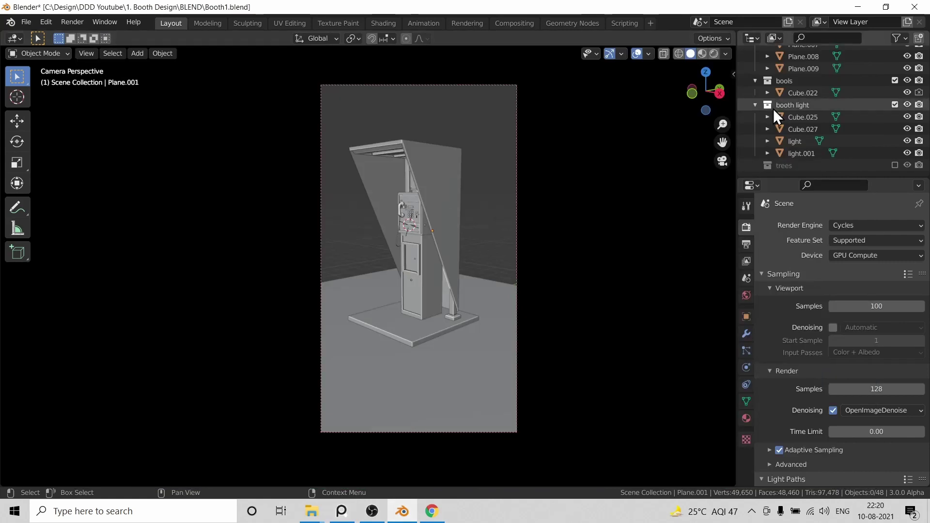
Set the emission strength of the lamp named 'light' to 5
click(794, 141)
click(746, 418)
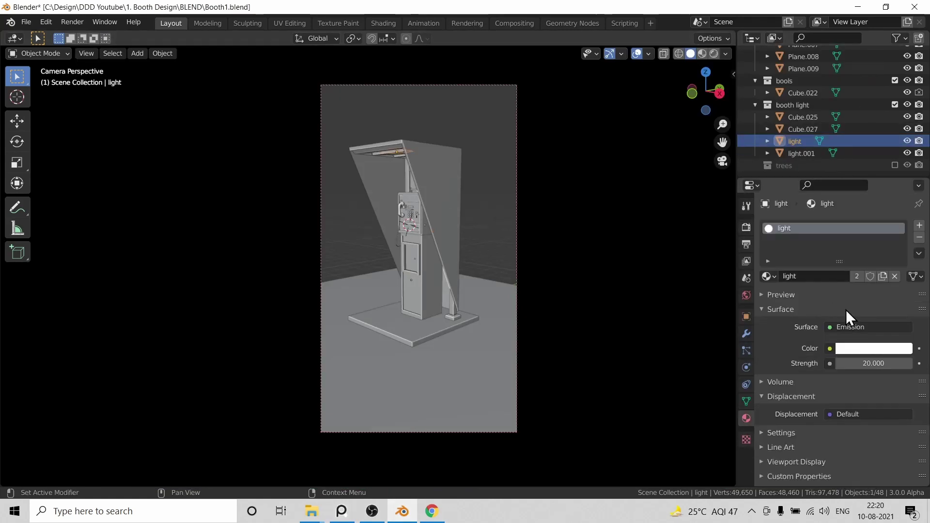
click(868, 364)
text(5)
key(Return)
Turn off Film > Transparent and render the image again
click(746, 229)
scroll(790, 353, down, 10)
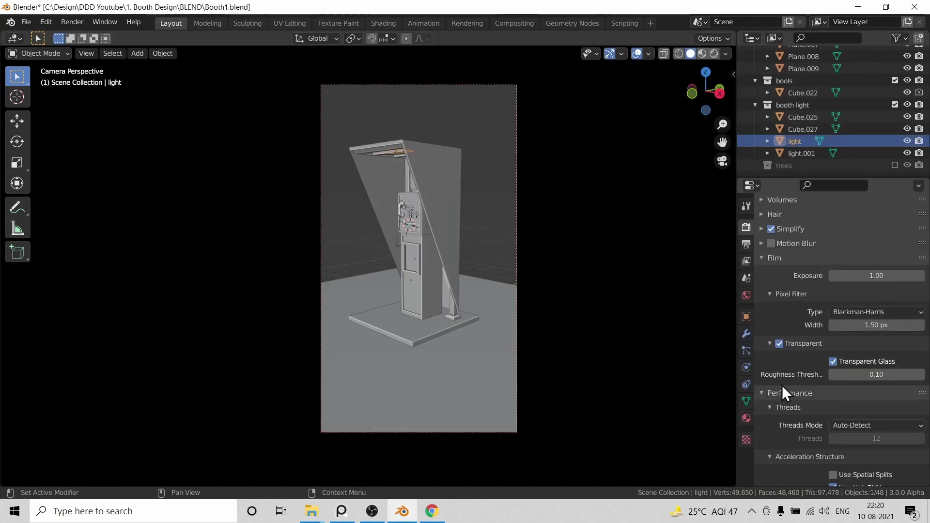
click(778, 344)
key(F12)
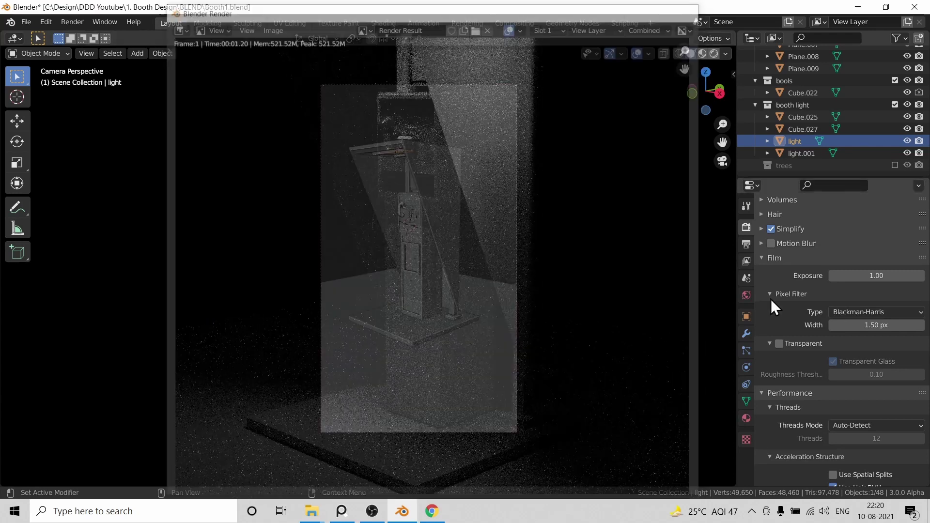
Raise the render samples to 400 and start the final render
scroll(806, 300, down, 4)
click(860, 313)
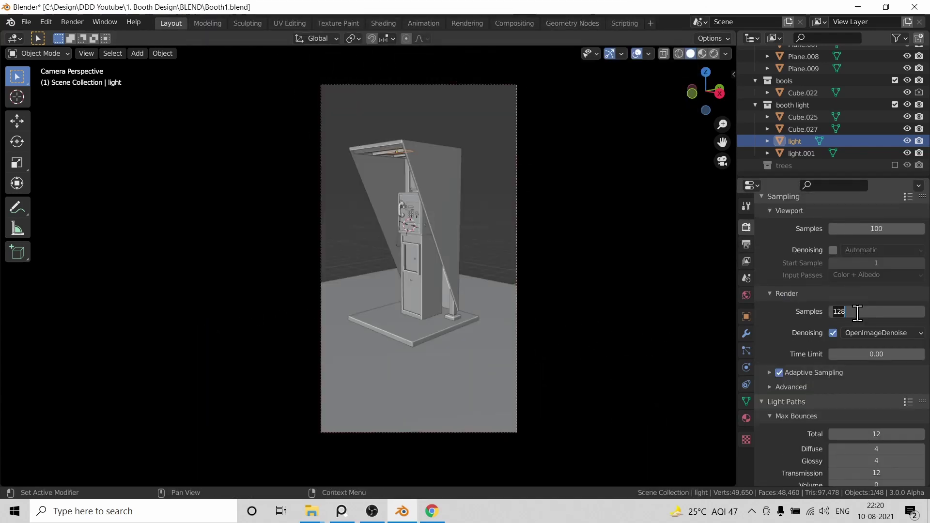
text(400)
key(Return)
key(F12)
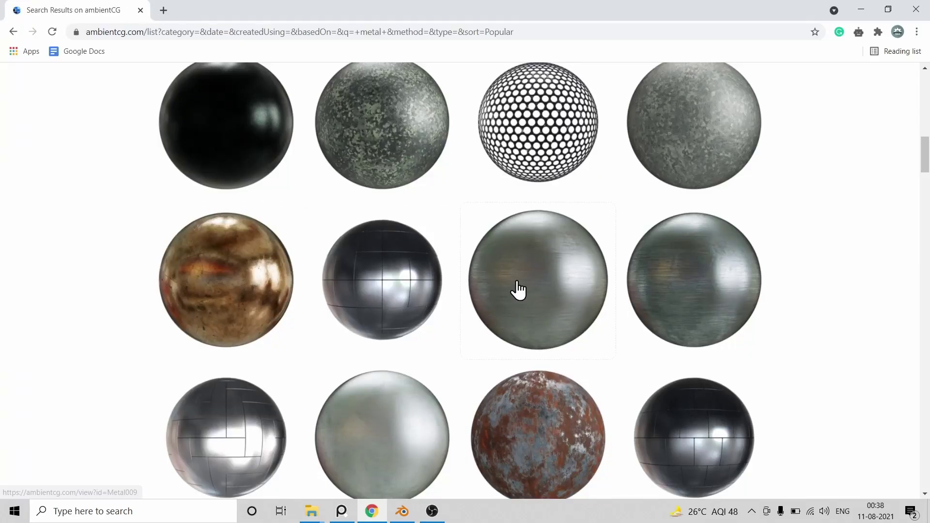
Open ambientCG's Metal 009 and wire its color, metallic, roughness and normal maps into the booth metal shader
middle_click(518, 291)
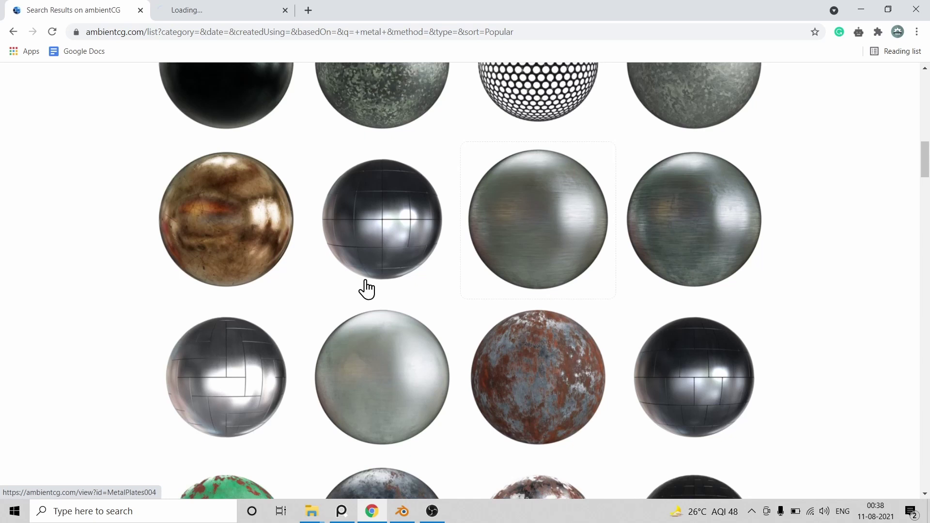
scroll(147, 267, down, 3)
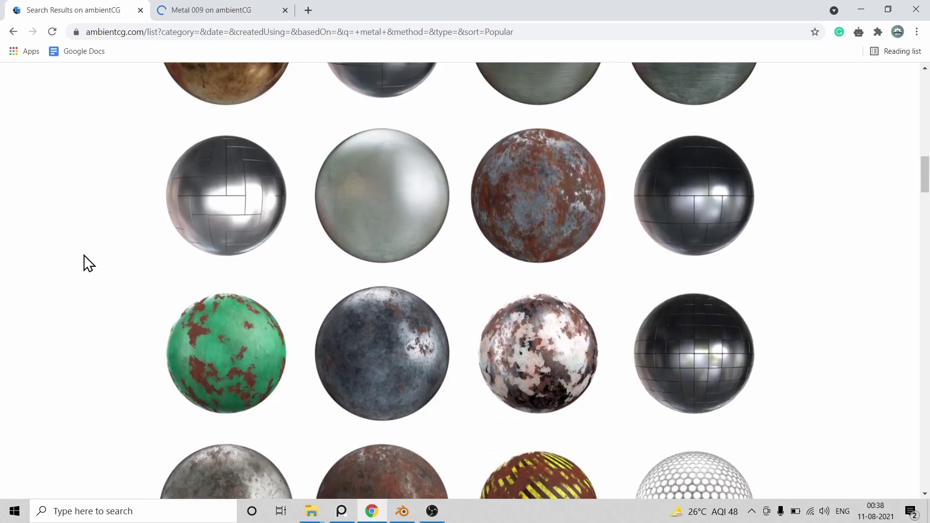
scroll(84, 255, up, 3)
scroll(84, 255, down, 1)
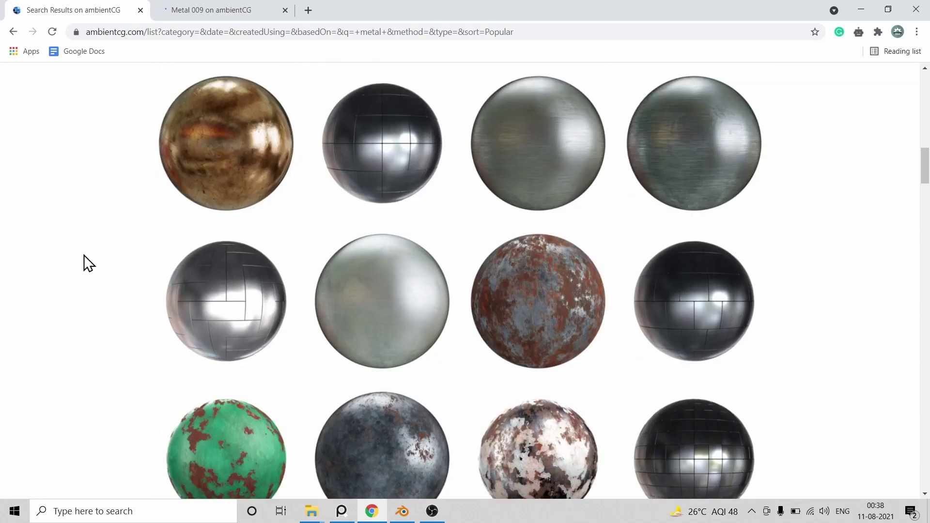
scroll(85, 263, down, 7)
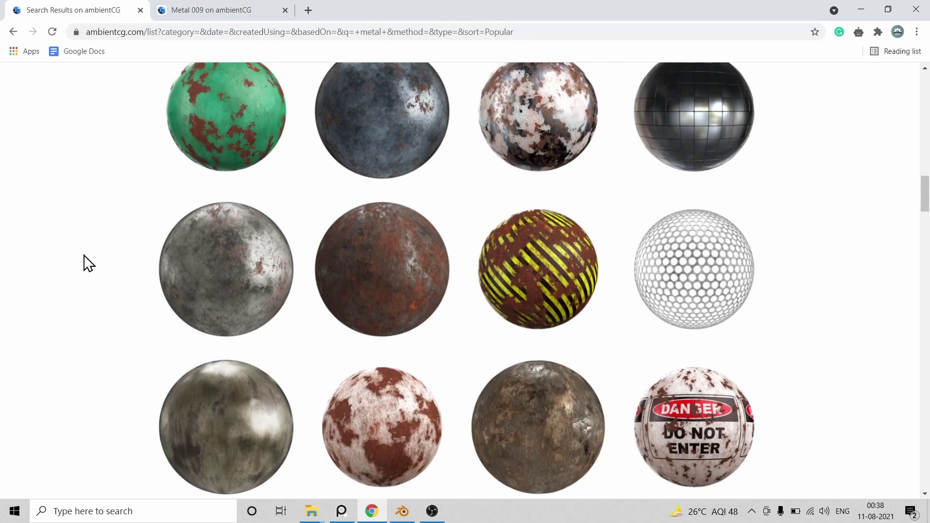
scroll(84, 255, down, 1)
scroll(84, 263, down, 1)
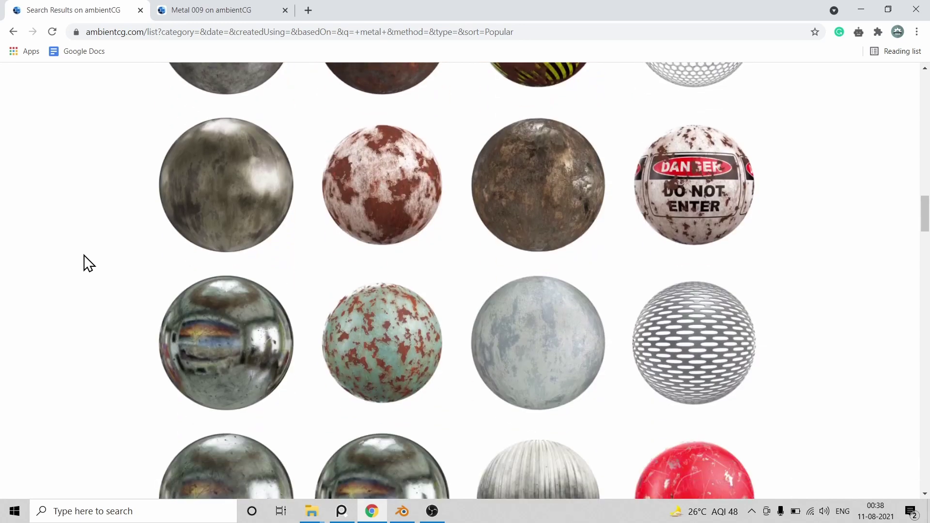
scroll(89, 264, down, 4)
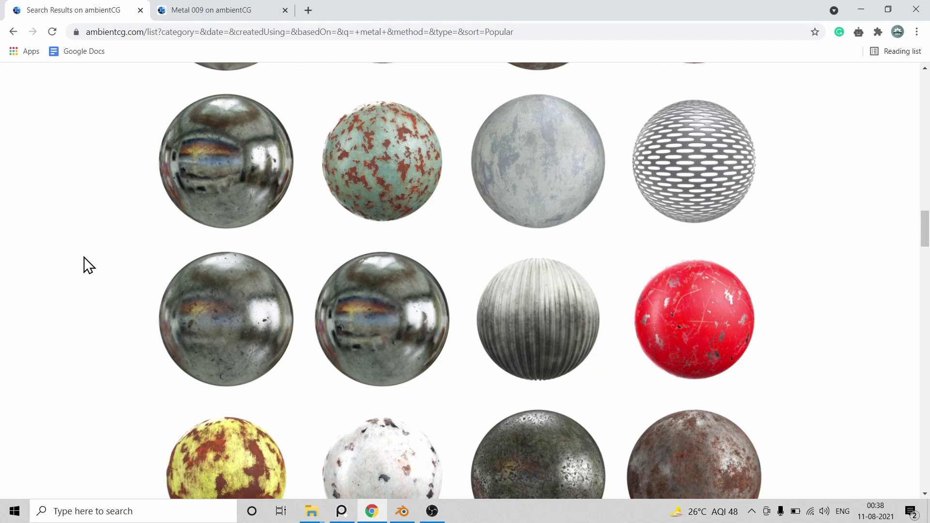
scroll(89, 266, down, 4)
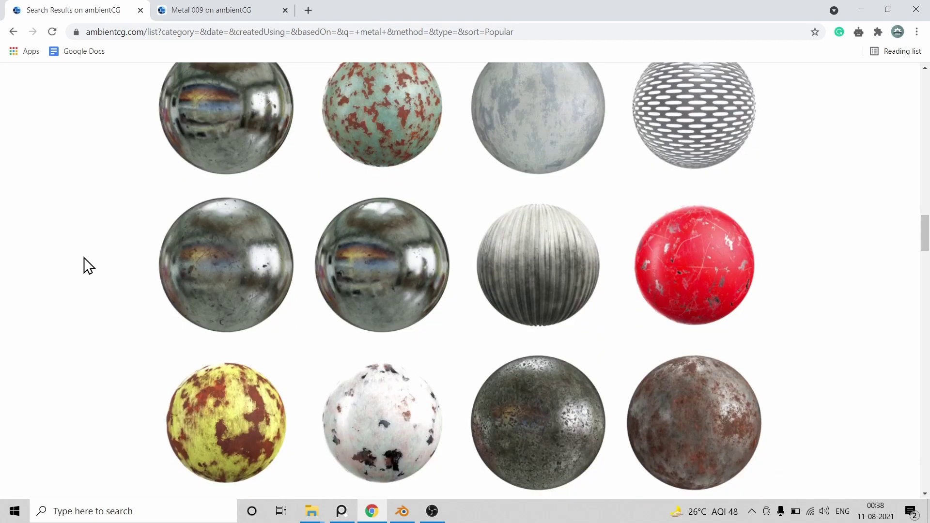
scroll(89, 266, down, 8)
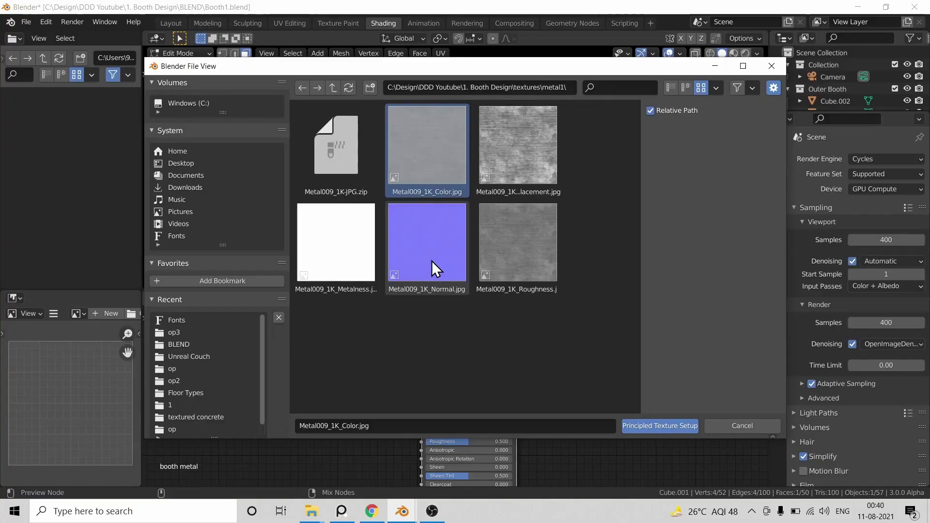
ctrl+click(535, 257)
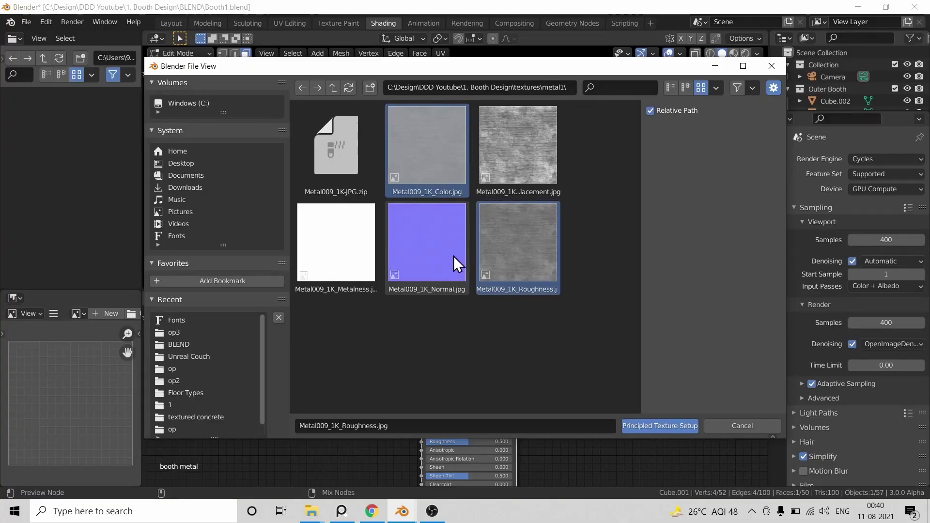
click(652, 428)
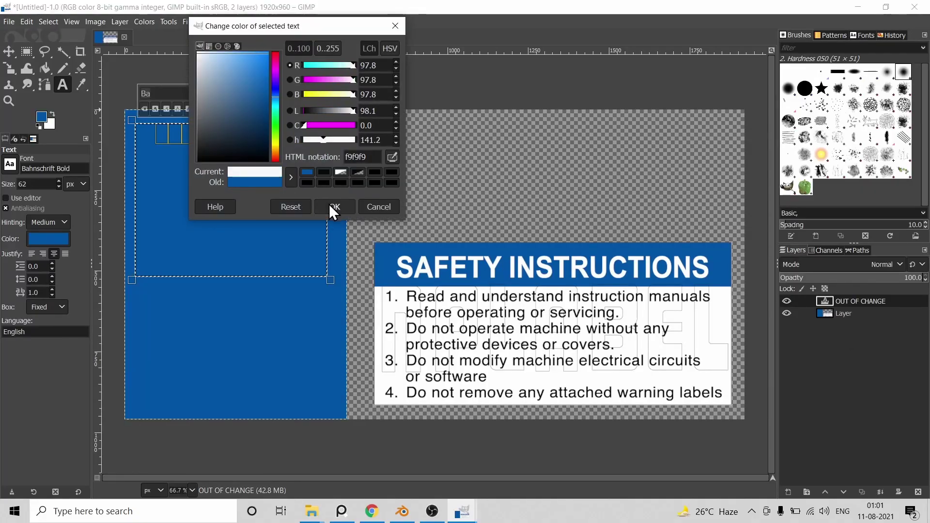
Make the OUT OF CHANGE text white and enlarge it to about 167 px
click(332, 207)
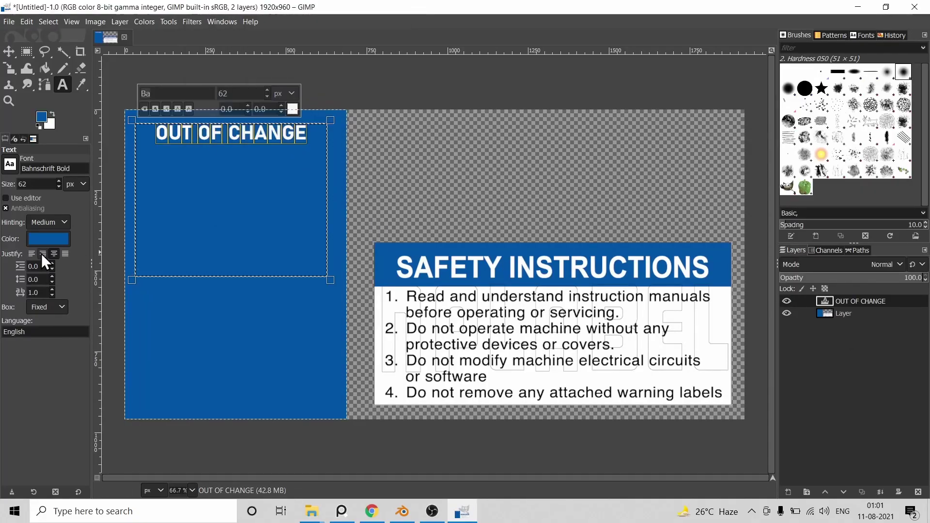
scroll(269, 94, up, 10)
scroll(269, 94, down, 5)
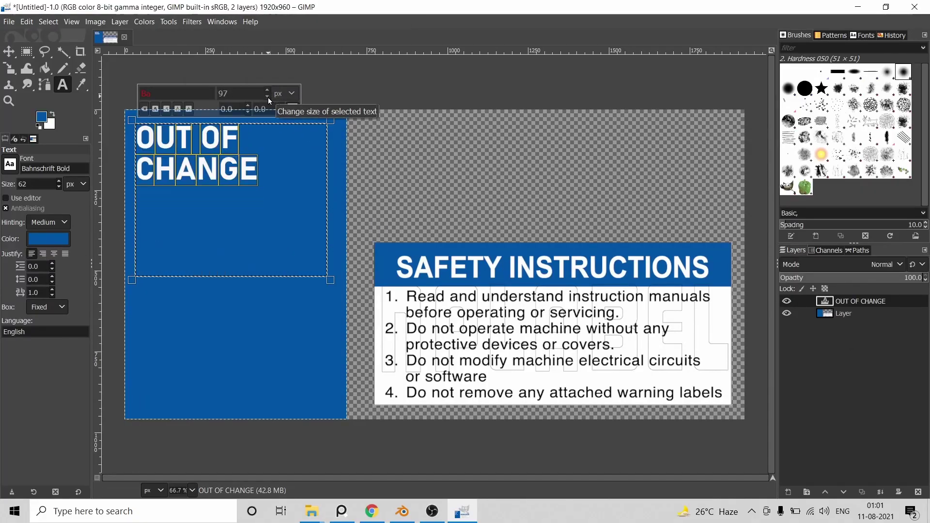
scroll(269, 94, up, 7)
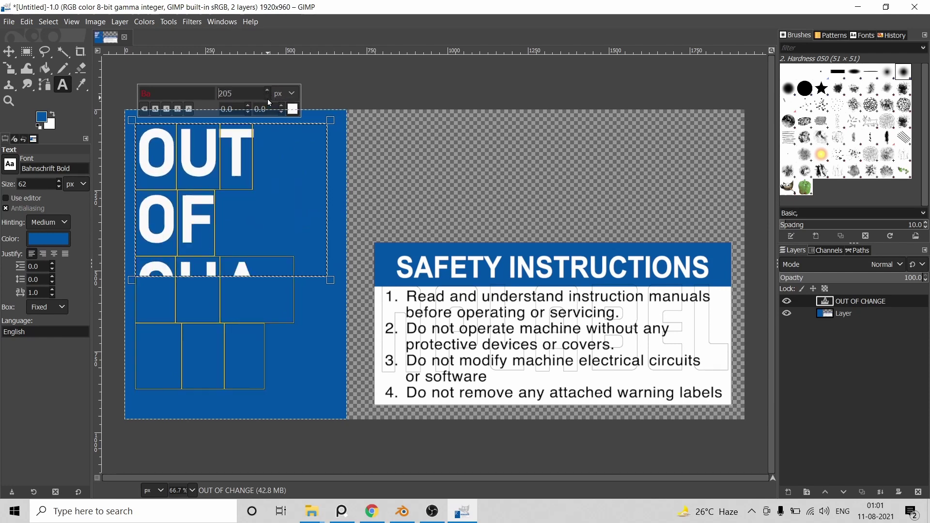
scroll(268, 94, down, 2)
scroll(267, 98, up, 3)
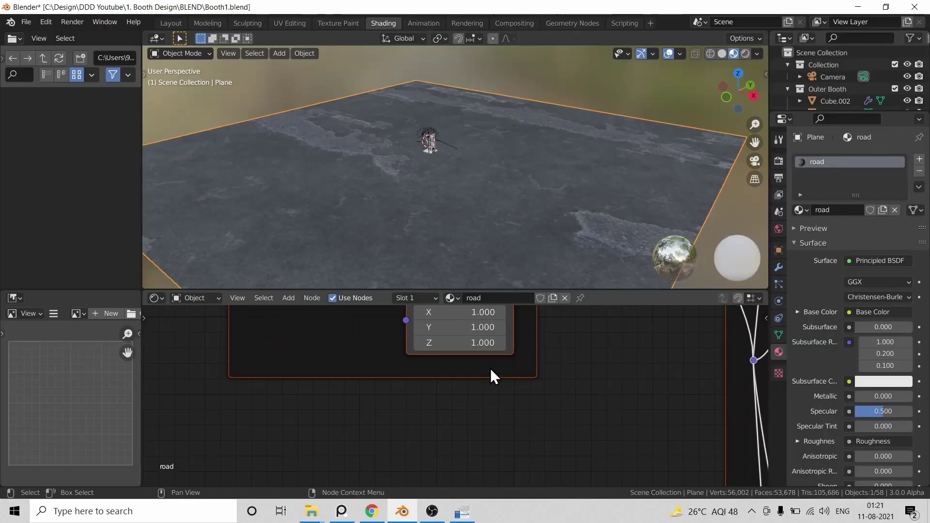
Set the road texture Mapping node's Scale X to 5
scroll(424, 425, up, 4)
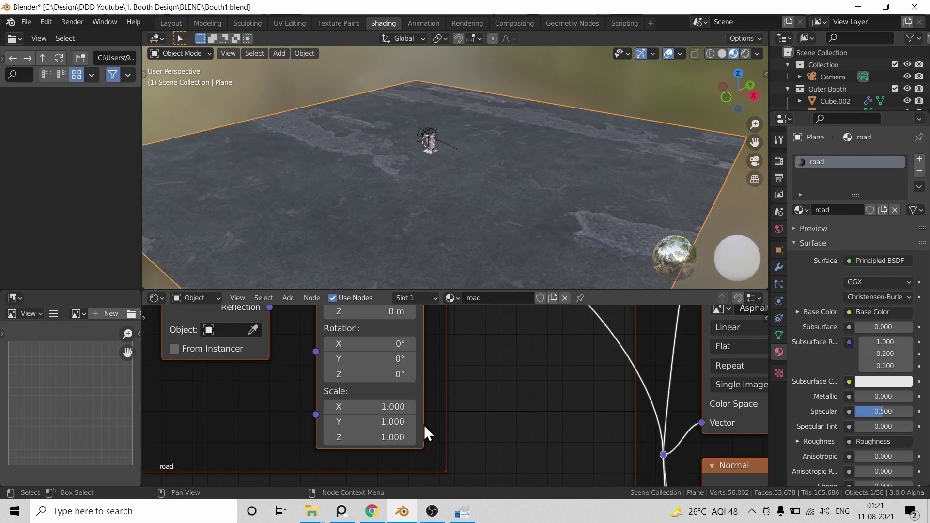
double_click(383, 422)
text(5)
key(Return)
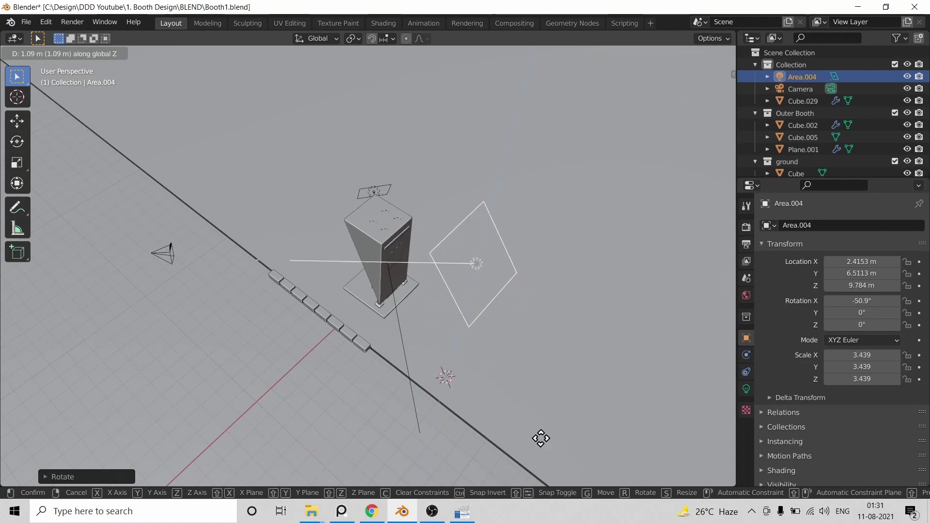
Raise the area light above the booth and rotate it about -28° around Z
click(576, 315)
click(746, 389)
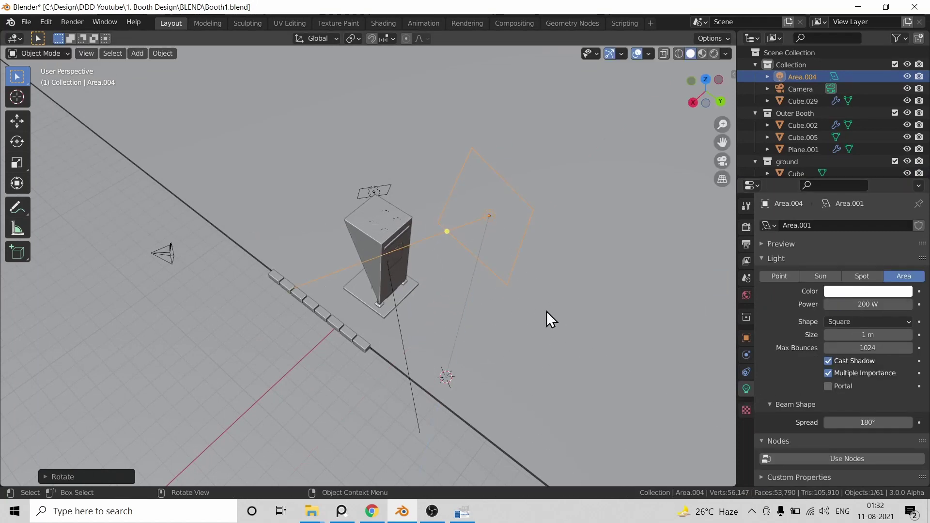
key(z)
key(KP_0)
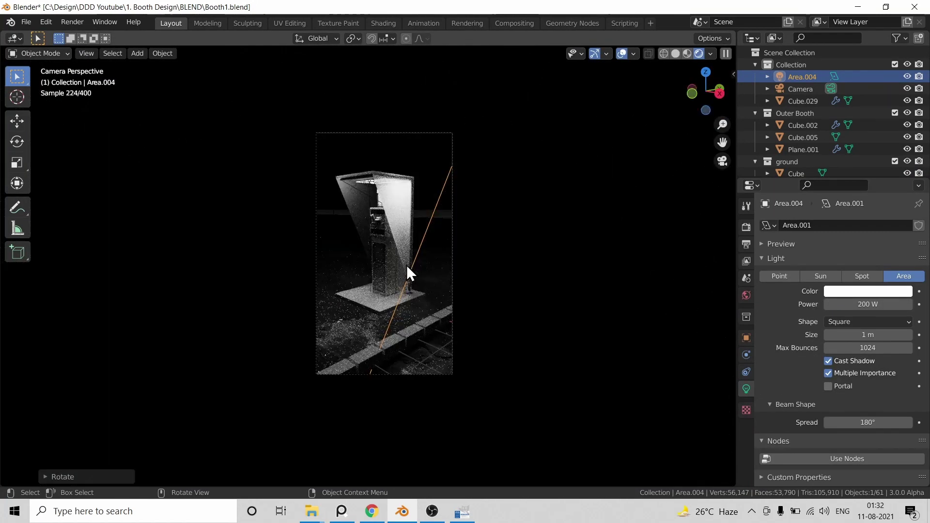
key(r)
key(z)
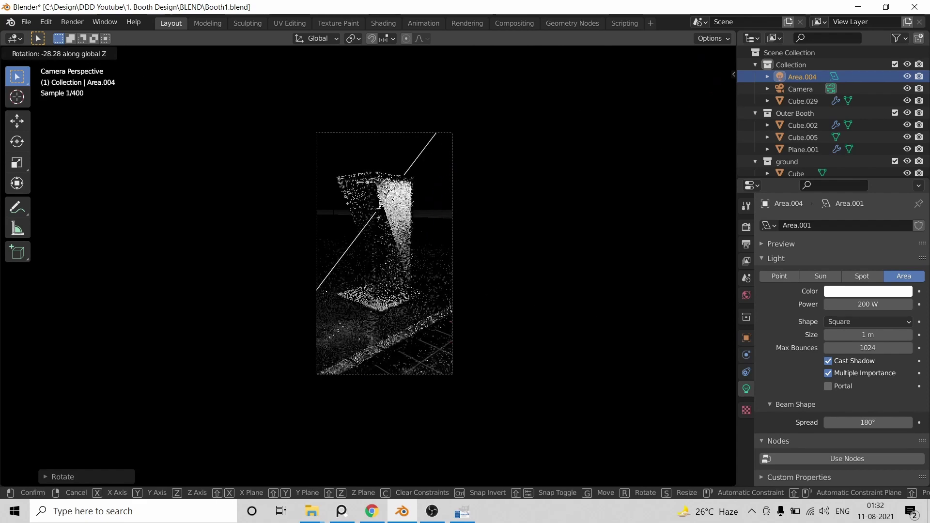
click(54, 129)
Test point, sun and spot types, keep the light as Area, and hide it from render
click(783, 275)
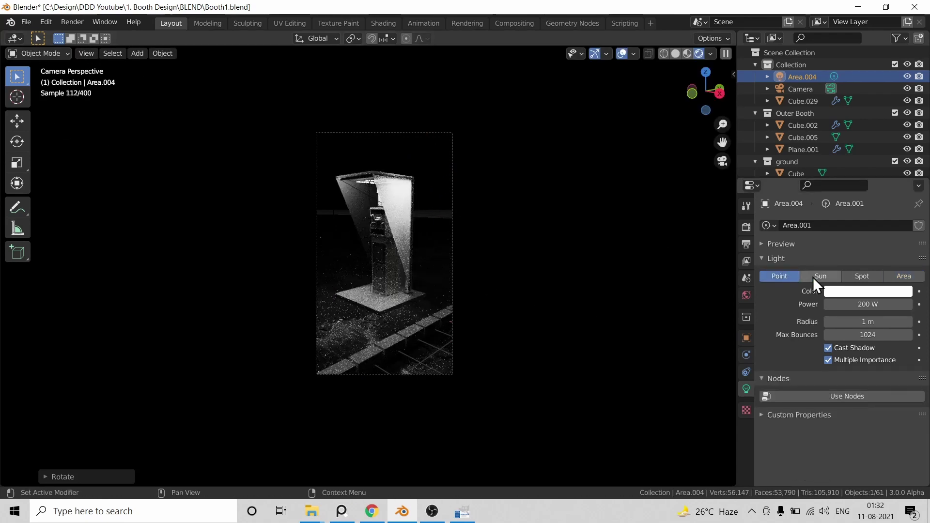
click(819, 277)
click(860, 277)
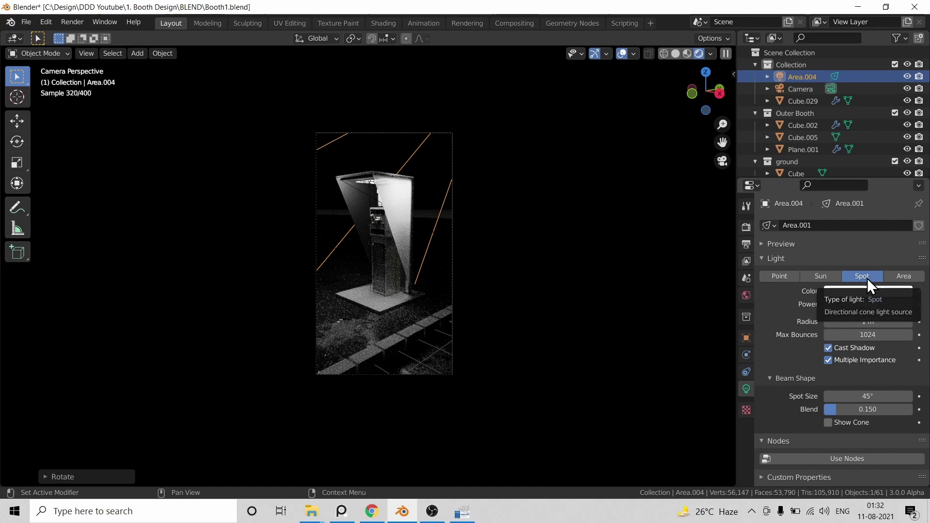
click(900, 277)
click(472, 318)
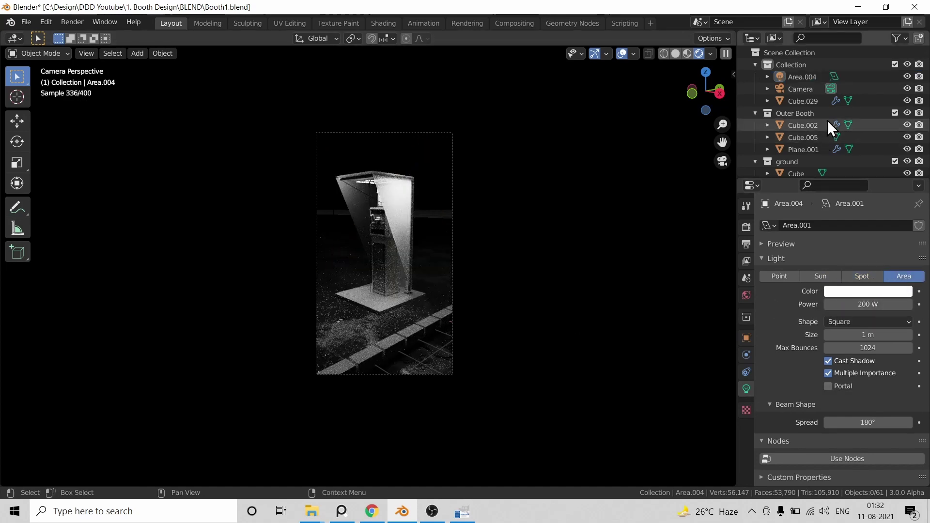
click(907, 76)
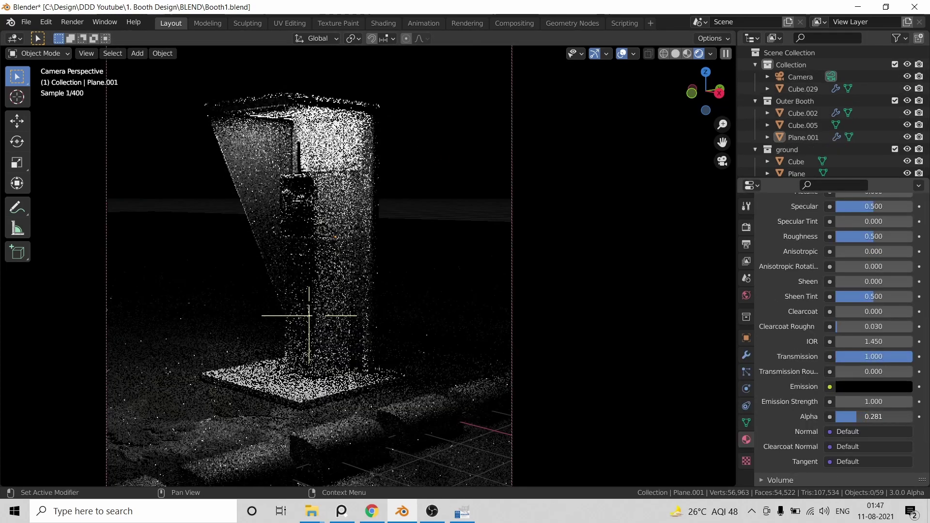
Set Plane.001's glass alpha to about 0.894 and roughness to about 0.381
drag(873, 416, 913, 417)
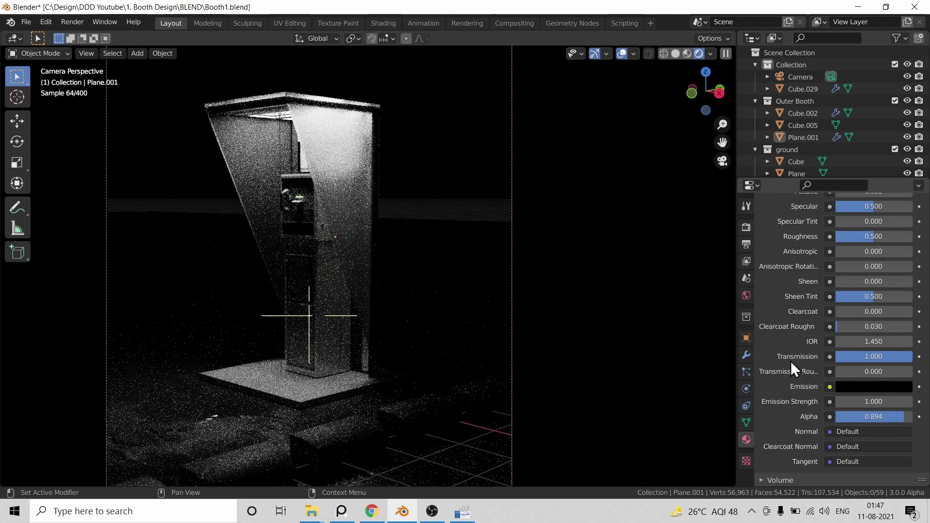
scroll(789, 361, up, 2)
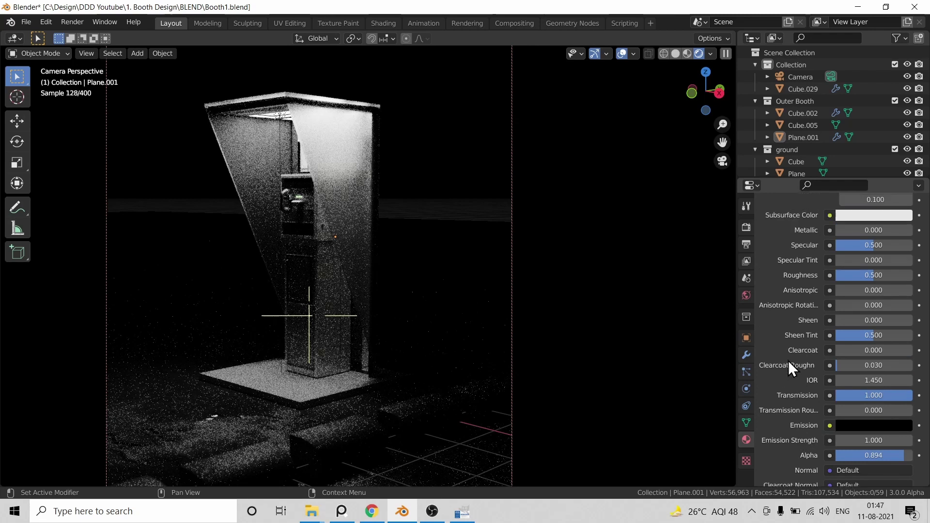
scroll(788, 360, up, 2)
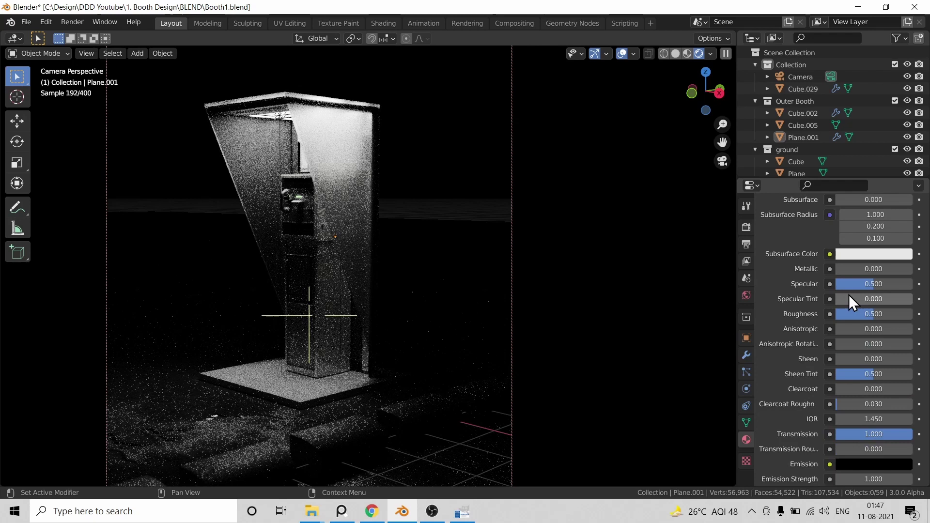
drag(867, 314, 840, 314)
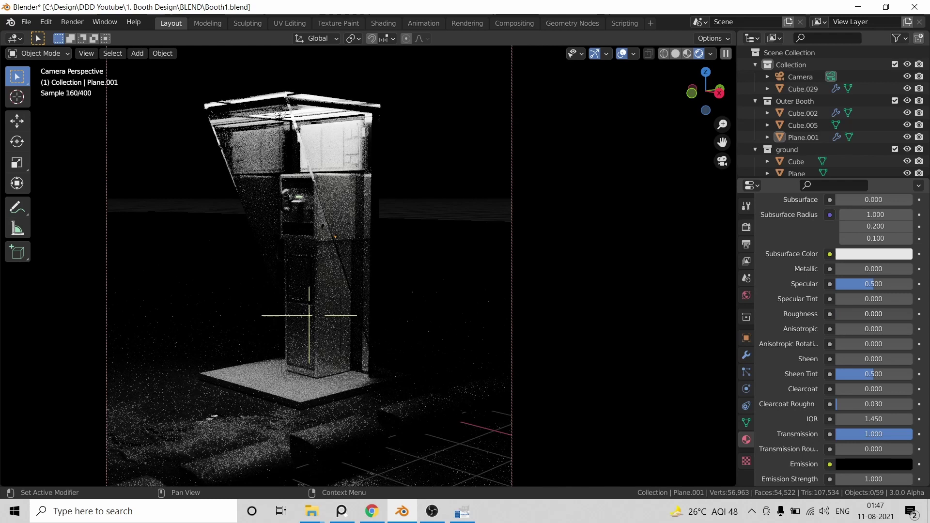
drag(867, 314, 877, 314)
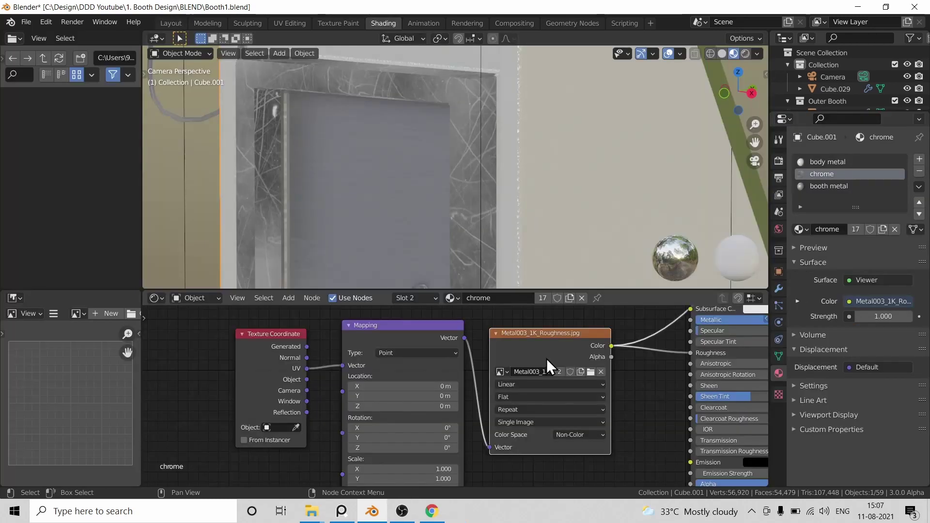
mouse_move(547, 359)
middle_down()
mouse_move(458, 349)
mouse_move(311, 370)
middle_up()
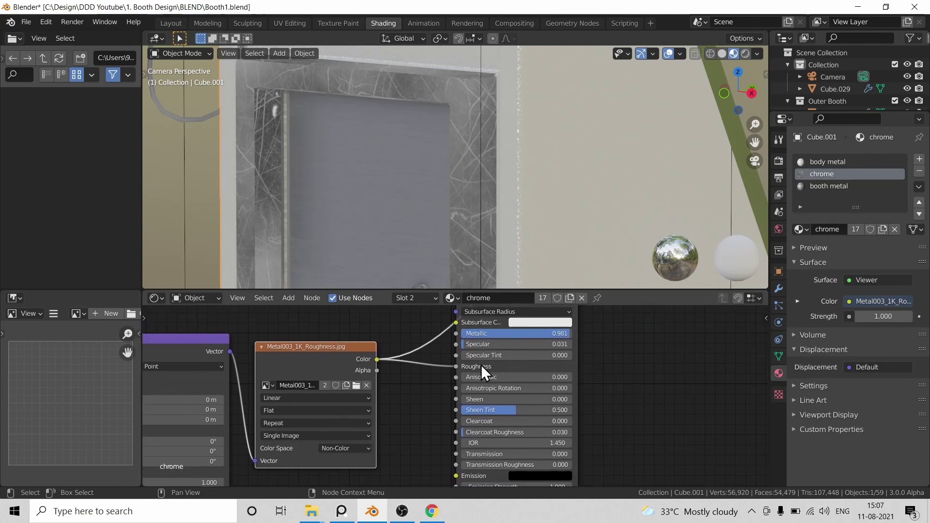
Reconnect the chrome material's Principled BSDF to the Material Output
scroll(546, 391, down, 3)
scroll(530, 386, up, 3)
ctrl+shift+click(525, 447)
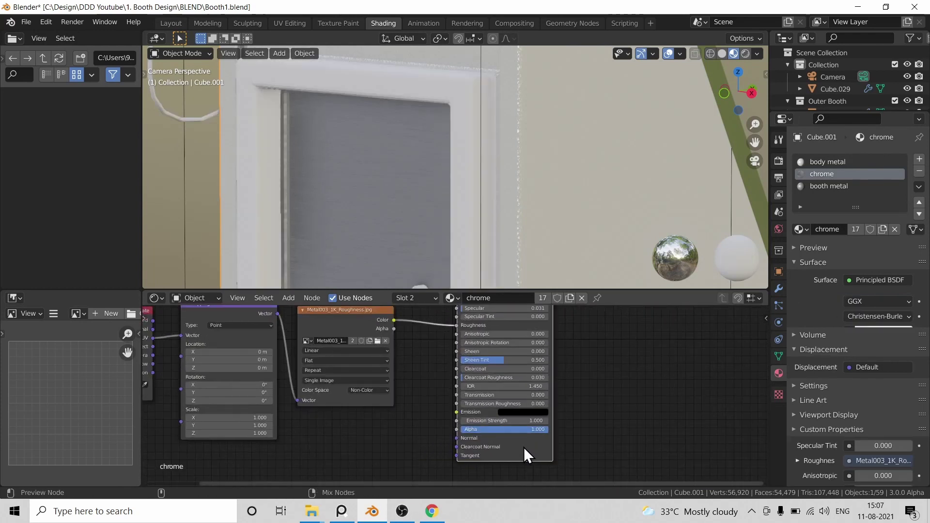
Smart UV Project the phone handset and draw a render region around the booth
scroll(427, 382, down, 2)
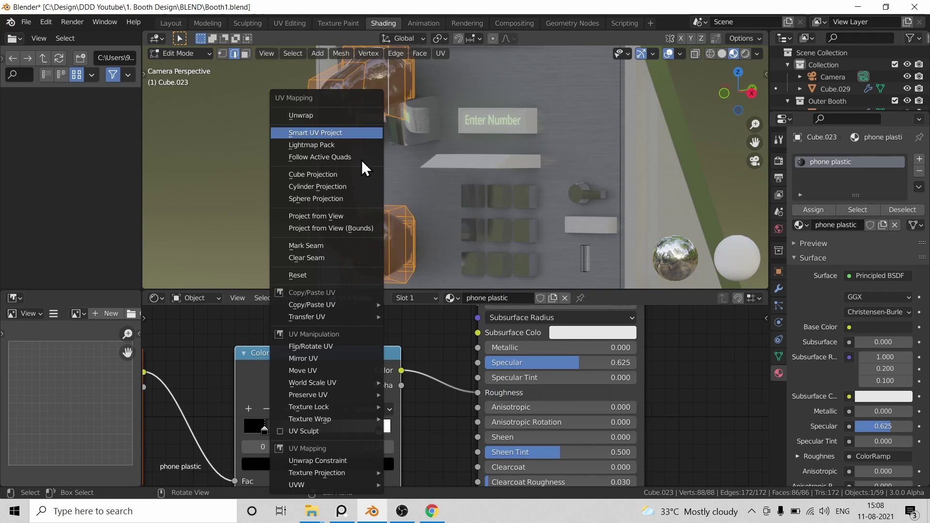
click(335, 133)
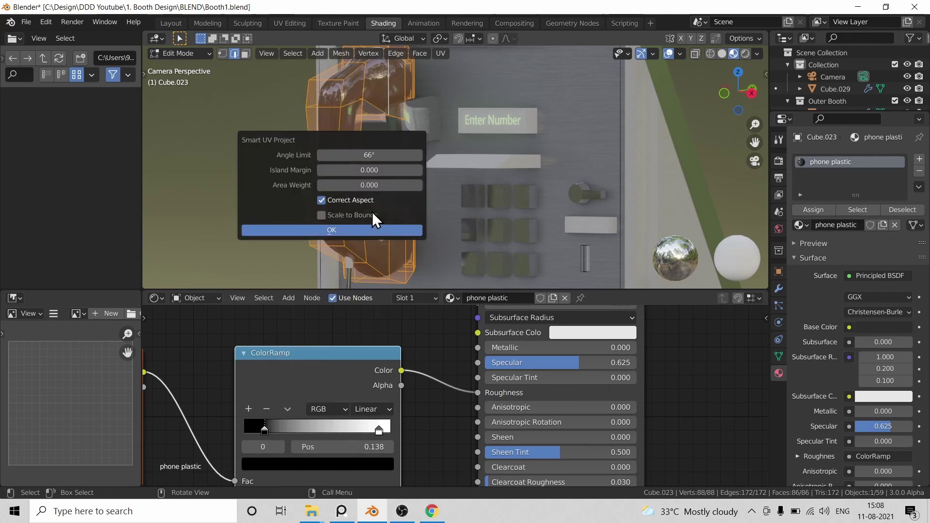
click(372, 231)
key(Tab)
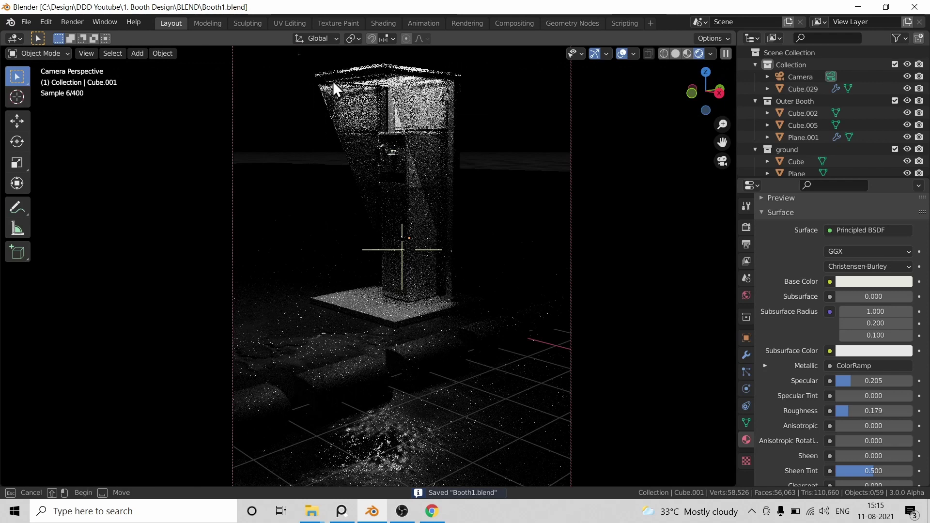
mouse_move(298, 54)
mouse_down()
mouse_move(506, 327)
mouse_move(501, 347)
mouse_up()
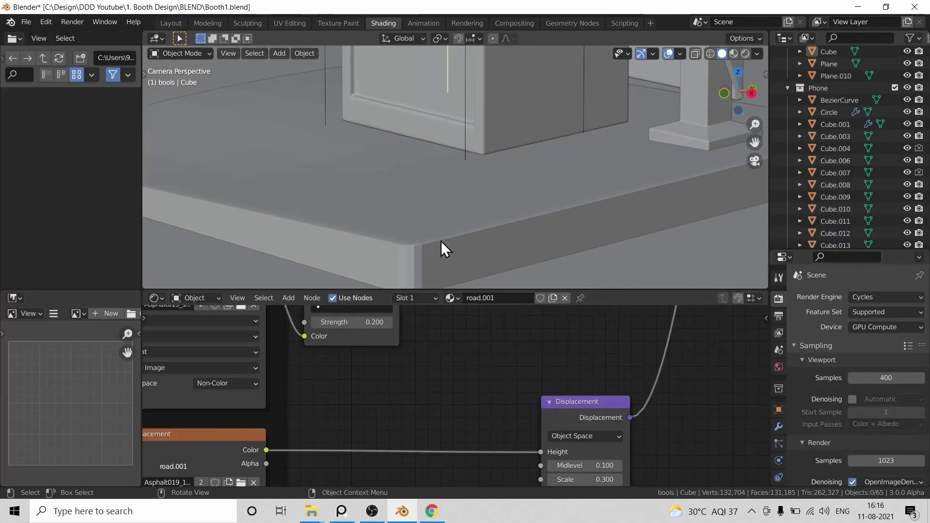
Sculpt a slight dip in the floor near the booth base using proportional editing
key(Tab)
key(o)
key(g)
key(z)
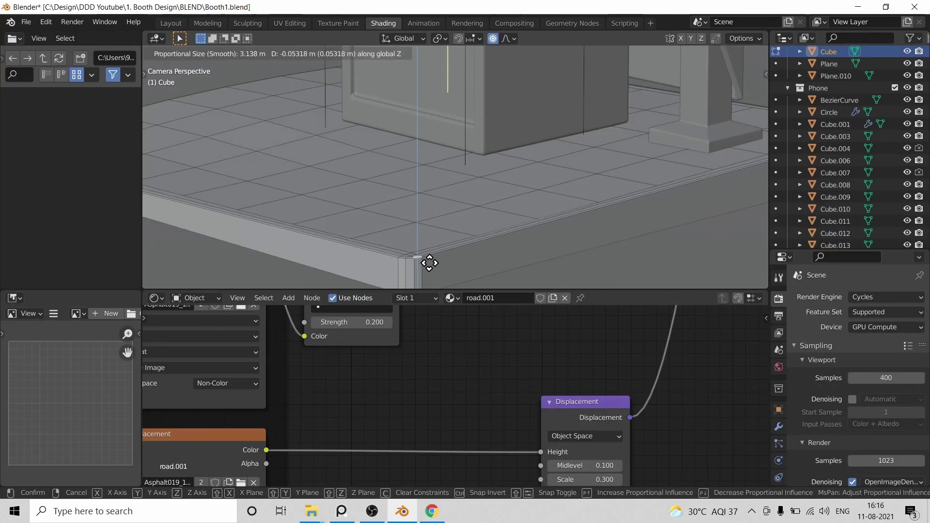
key(Escape)
key(Tab)
mouse_move(446, 58)
middle_down()
mouse_move(531, 25)
mouse_move(543, 151)
mouse_move(347, 143)
middle_up()
key(z)
click(356, 105)
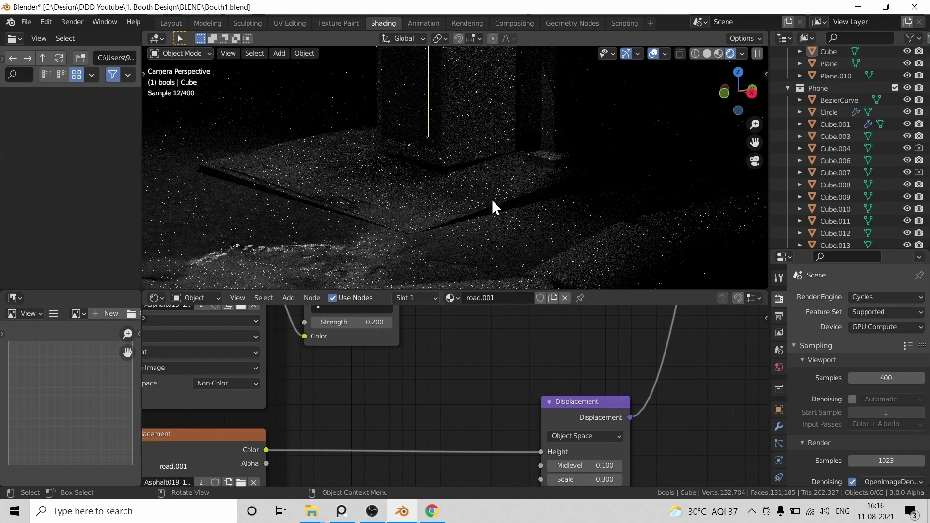
Refine the floor dip with another proportional move of its vertices
key(Tab)
key(g)
key(z)
key(Escape)
key(Tab)
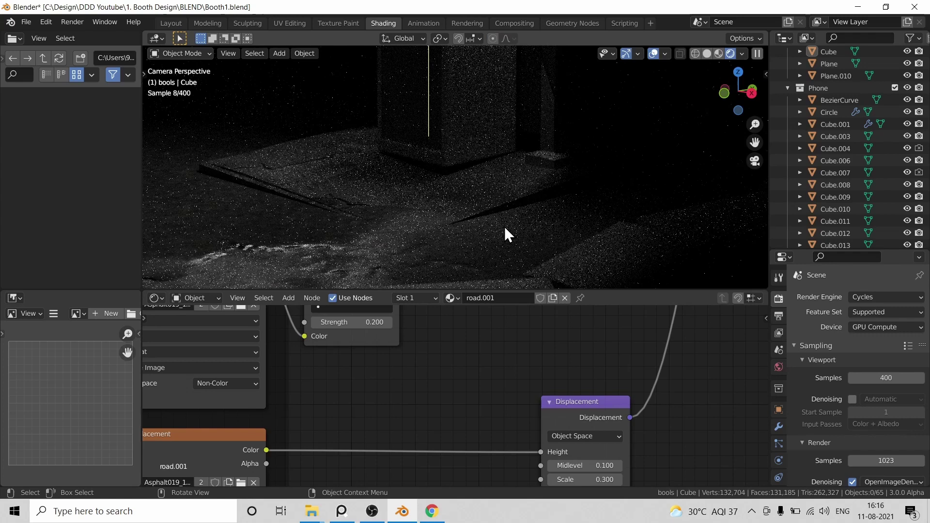
key(Tab)
key(g)
key(Escape)
key(Tab)
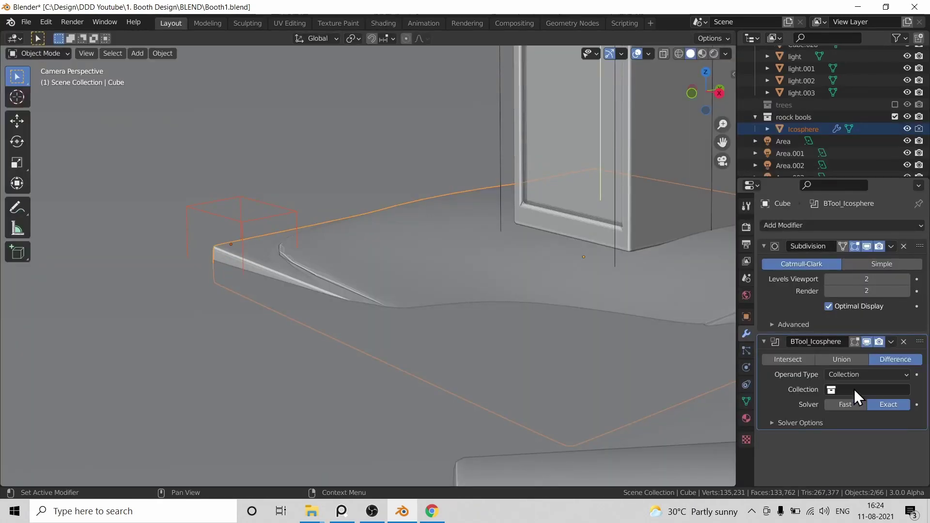
Set the floor Boolean's collection to roock bools and raise the rock Icosphere
click(855, 390)
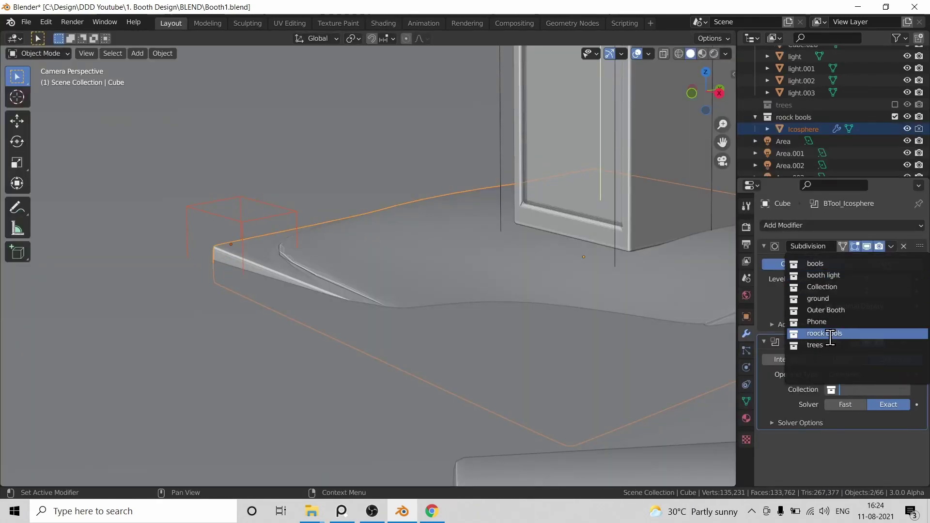
click(833, 332)
click(242, 269)
key(g)
key(z)
click(285, 228)
Slide the rock Icosphere along X, then resize and lower the moth's flat face
key(g)
key(x)
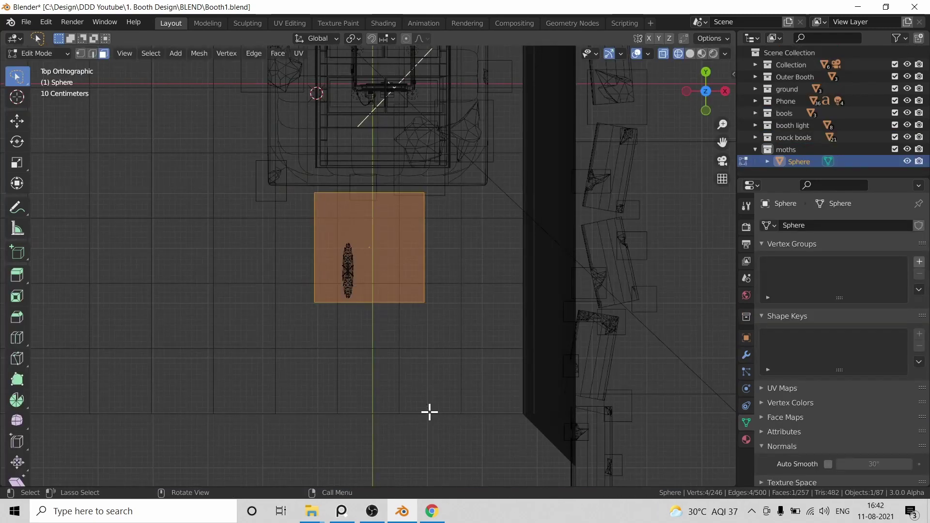
scroll(430, 382, up, 2)
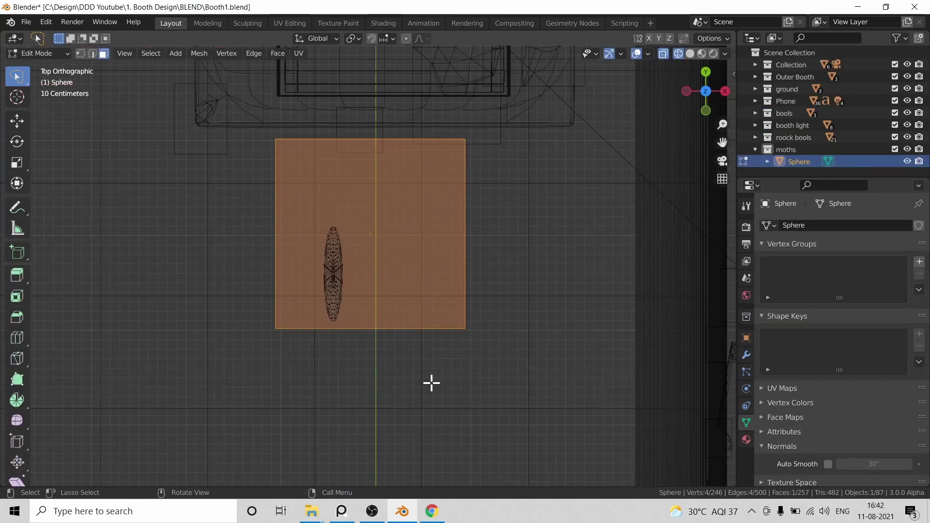
scroll(412, 339, down, 1)
key(s)
click(396, 285)
key(g)
click(392, 318)
Scale the moth's face again and shift it along the X axis
middle_drag(392, 318, 361, 257)
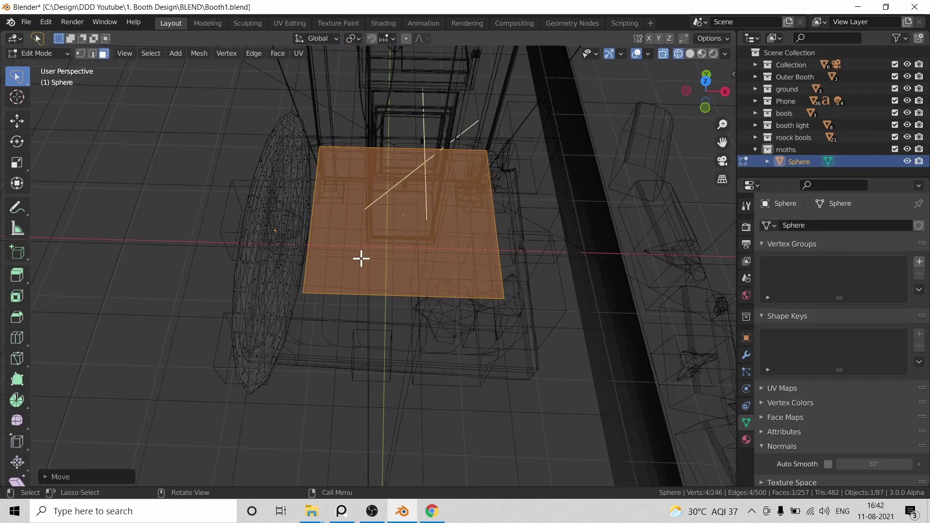
key(s)
click(387, 267)
key(g)
key(x)
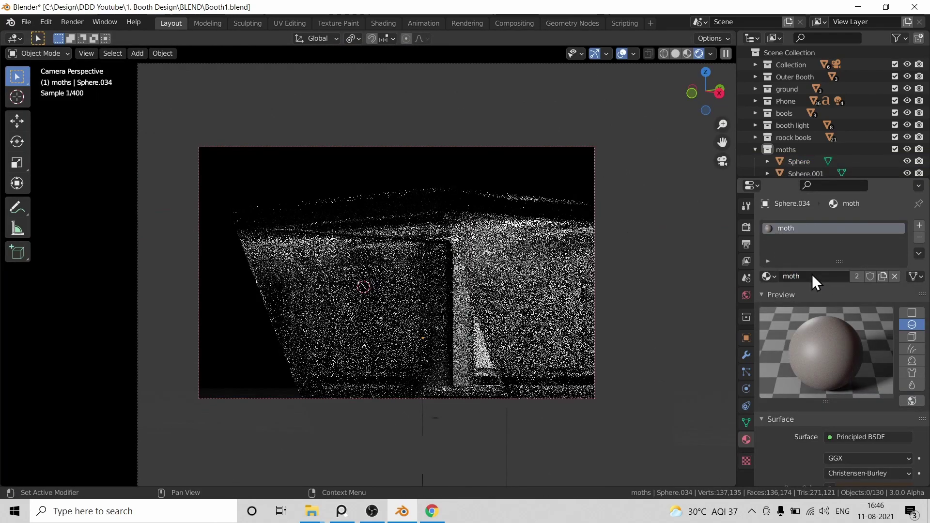
Darken the moth material's base colour to near black
scroll(795, 414, down, 5)
click(874, 392)
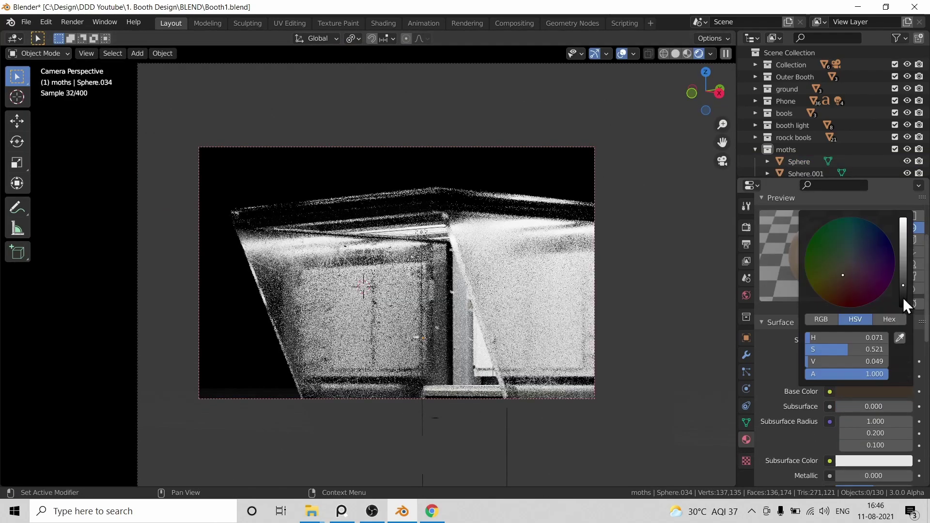
drag(903, 298, 899, 301)
scroll(772, 371, up, 5)
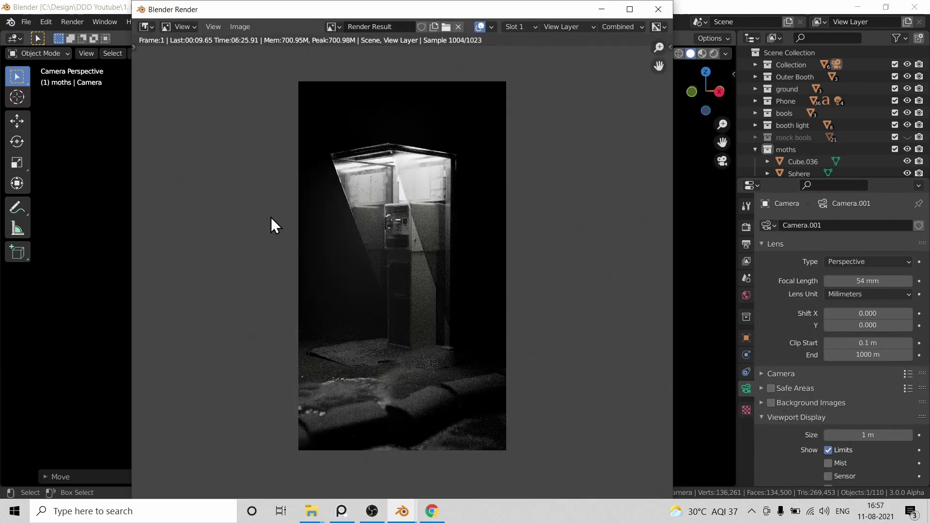
Set Lens Distortion Distort to 0.005 and review the composited booth render
scroll(271, 217, up, 5)
scroll(466, 173, down, 2)
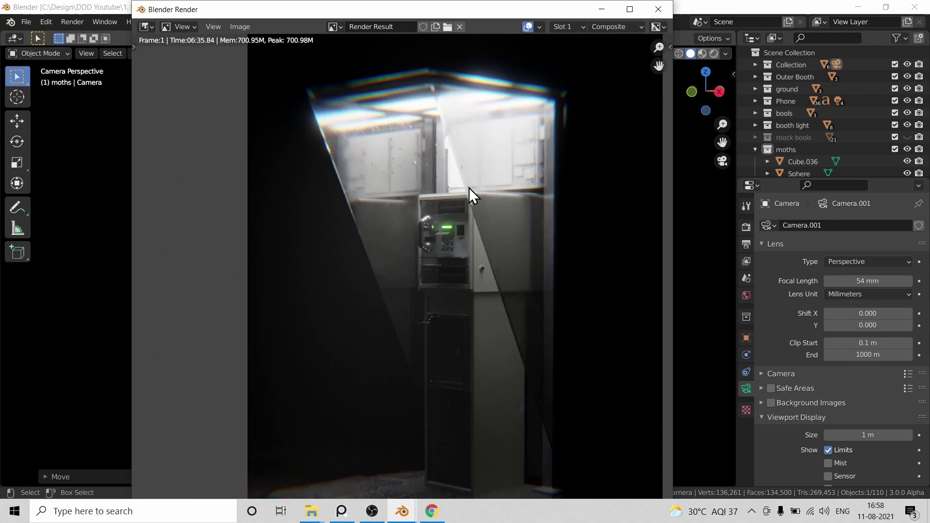
scroll(469, 192, up, 3)
scroll(467, 252, down, 6)
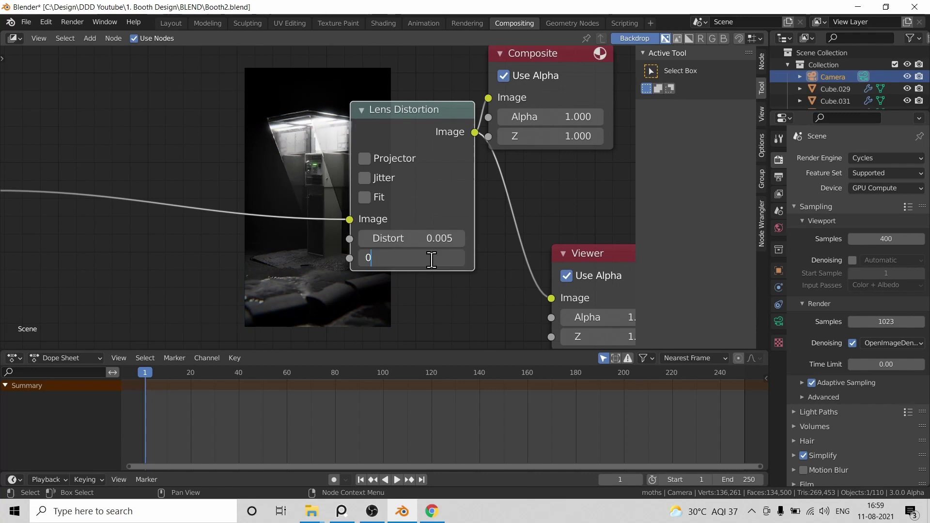
click(467, 22)
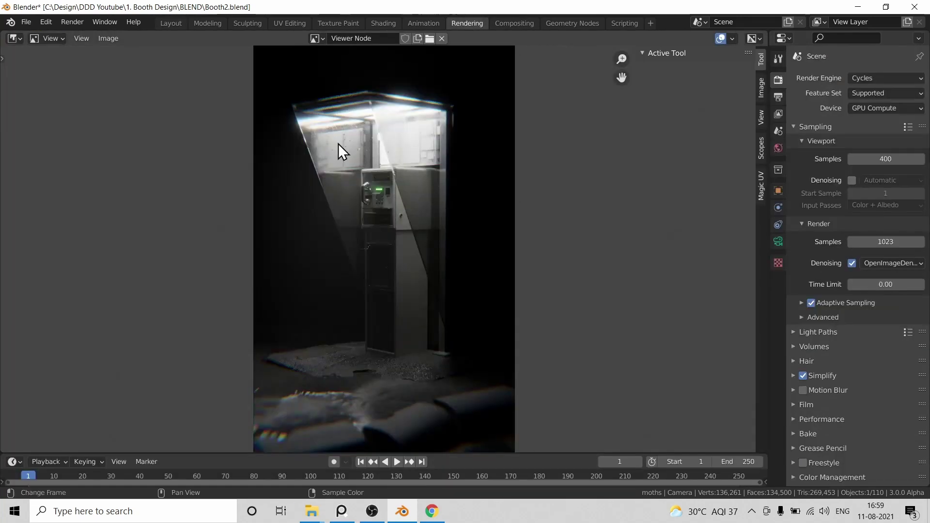
scroll(440, 225, up, 4)
scroll(446, 244, down, 2)
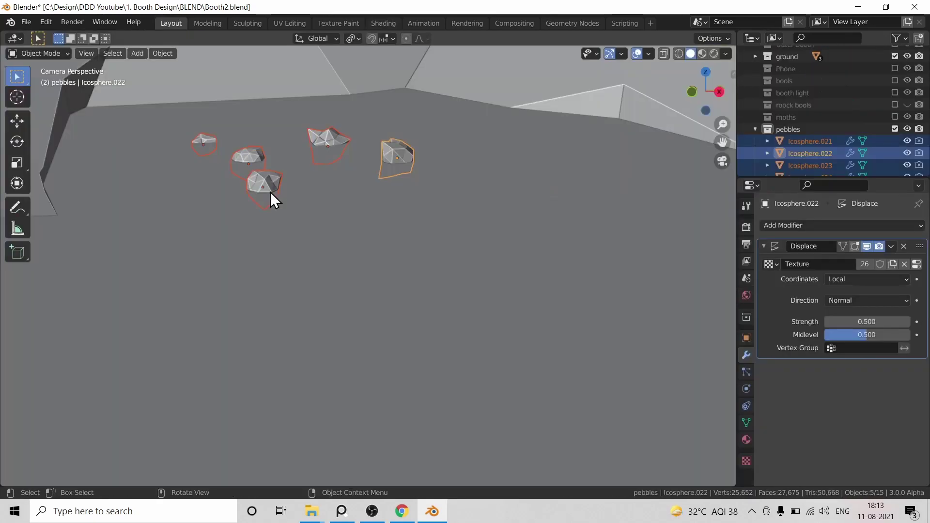
Delete four of the small pebbles
click(271, 186)
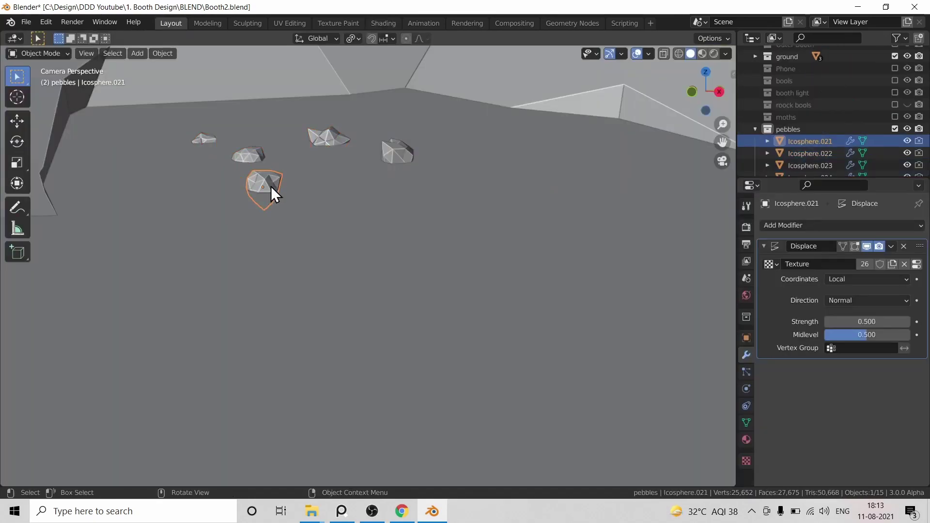
shift+click(249, 156)
shift+click(207, 140)
shift+click(332, 142)
key(Delete)
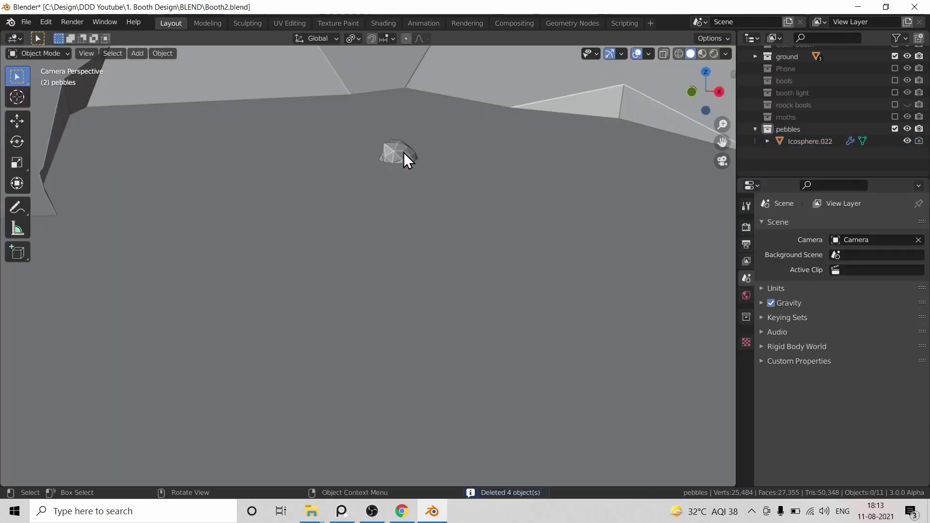
Apply the Displace modifier on the remaining pebble and duplicate it
click(403, 152)
click(891, 246)
click(826, 260)
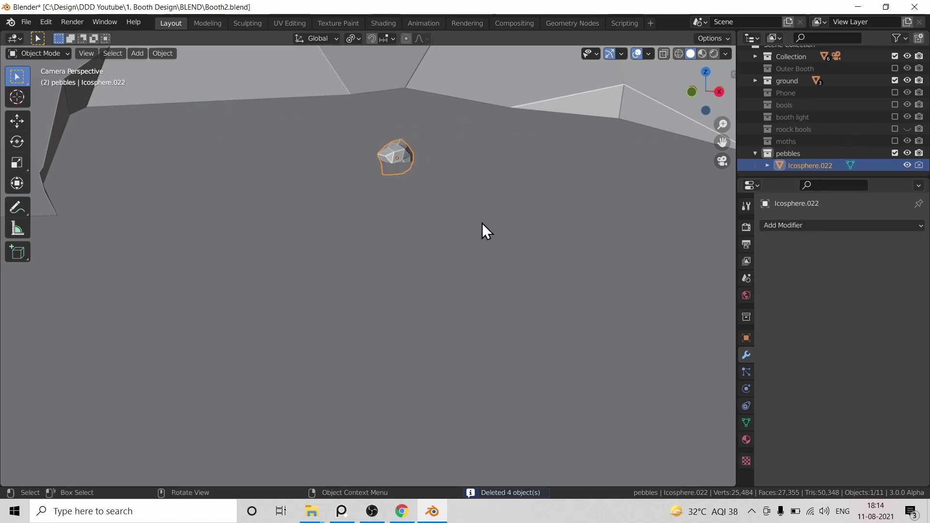
key(shift+d)
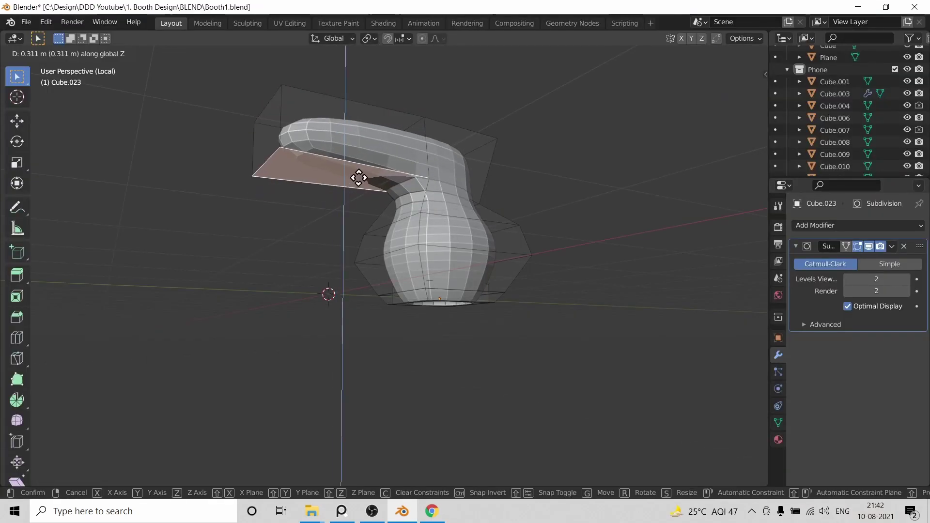
Place the plane vertically and rotate it about the X axis
click(359, 178)
key(r)
key(x)
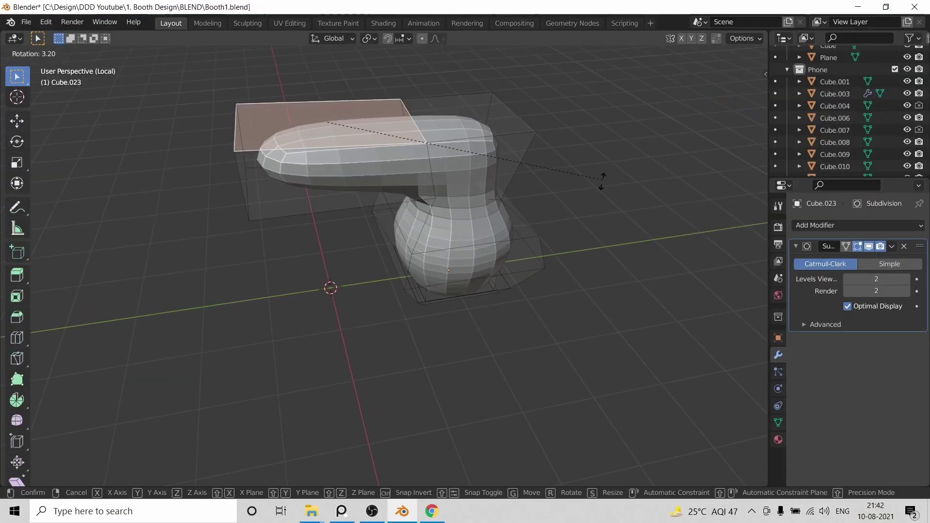
click(601, 180)
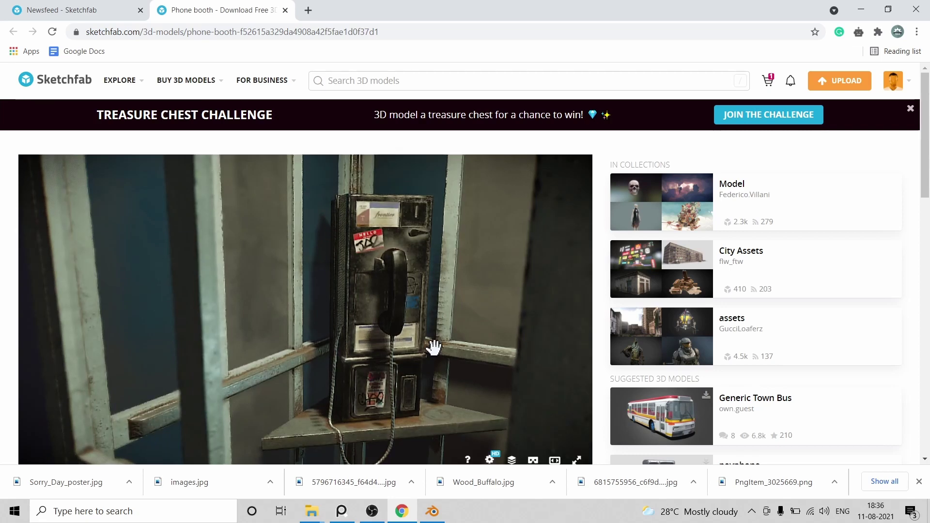
Open the download options for the phone booth model
drag(433, 346, 355, 307)
scroll(26, 350, down, 5)
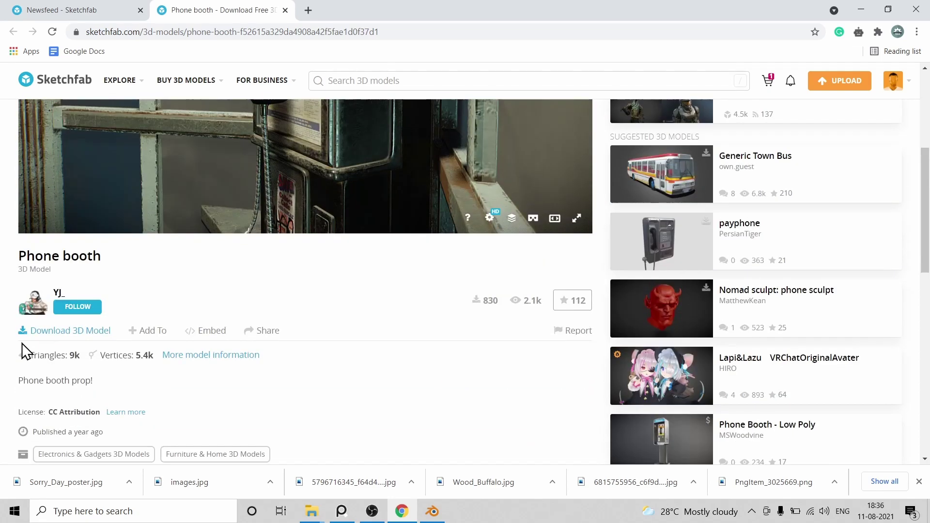
click(49, 331)
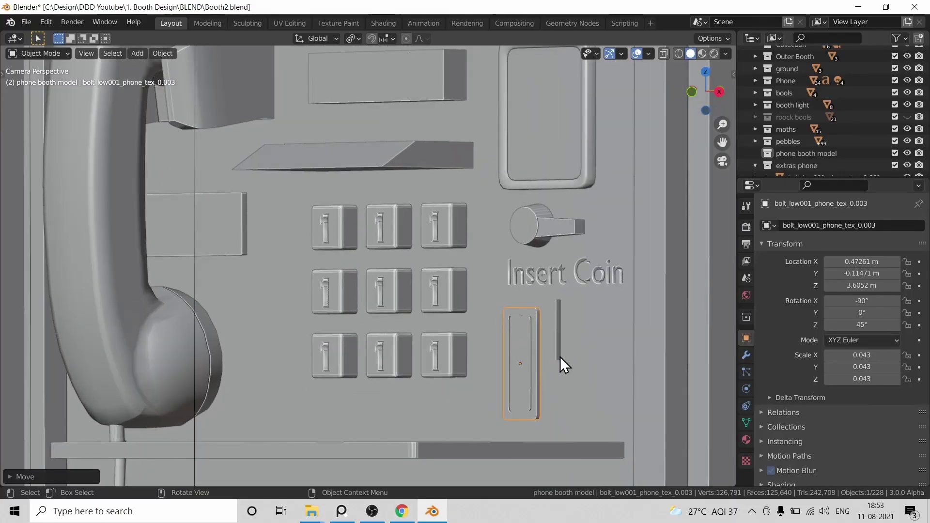
Scale the coin slot plate up from 0.043 to 0.049
key(s)
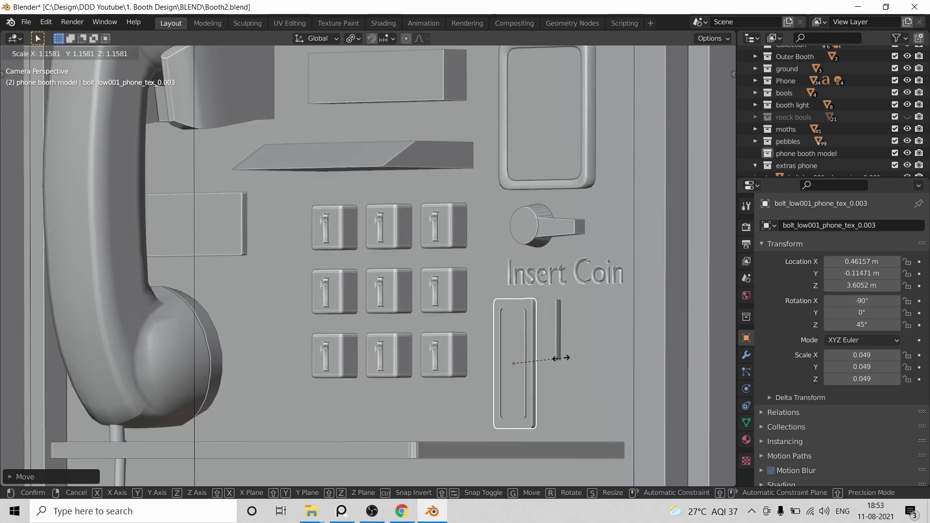
click(561, 358)
scroll(562, 340, down, 2)
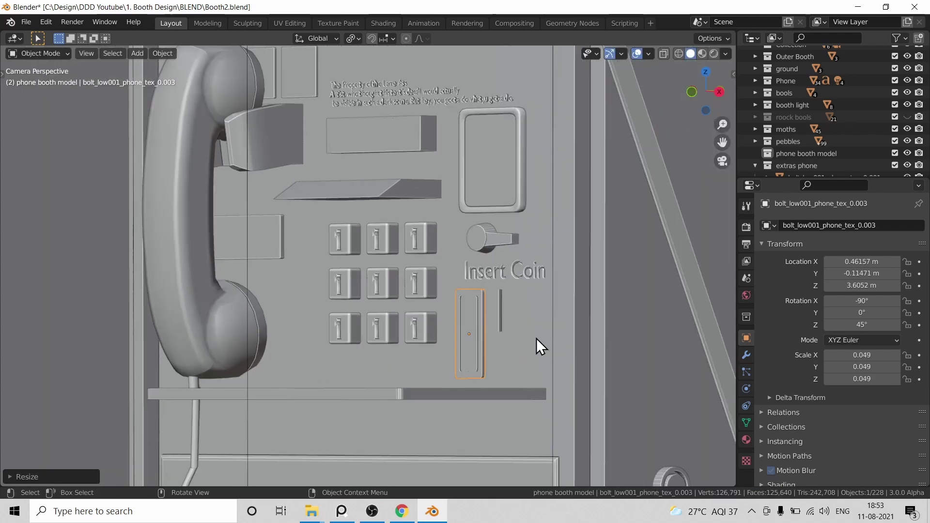
Toggle camera view and orbit to inspect the shoe's sole
key(KP_0)
key(KP_0)
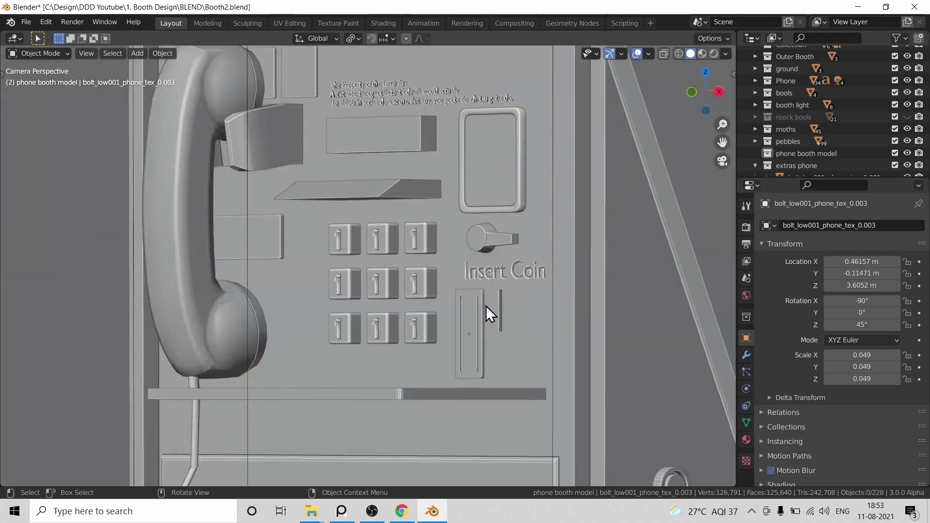
scroll(486, 306, up, 2)
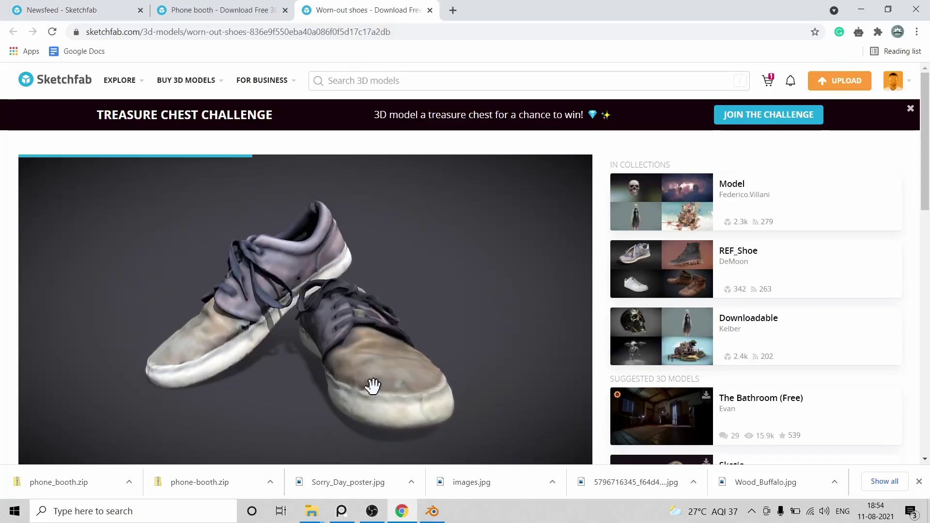
mouse_move(370, 386)
mouse_down()
mouse_move(312, 336)
mouse_move(2, 305)
mouse_up()
scroll(3, 311, down, 5)
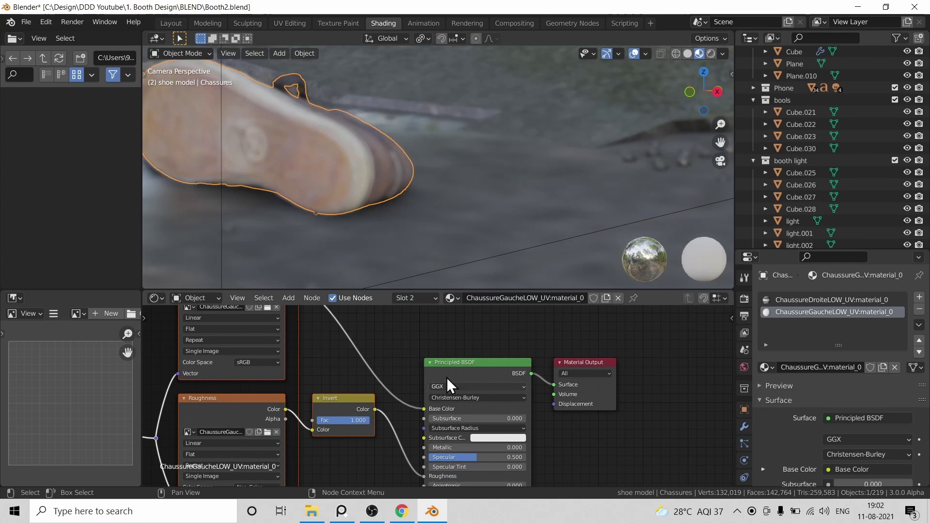
Preview the shoe and pebbles in Rendered shading, then return to the Layout workspace
scroll(369, 200, down, 2)
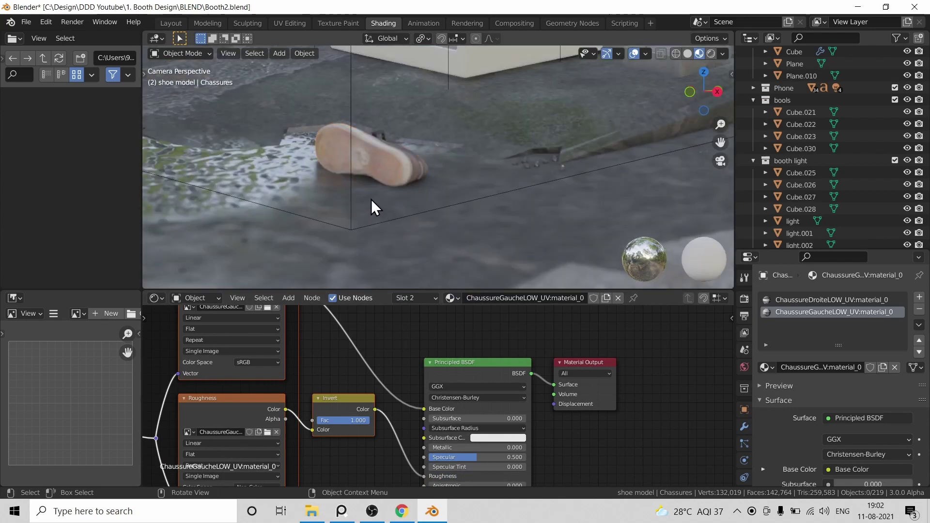
key(z)
click(395, 114)
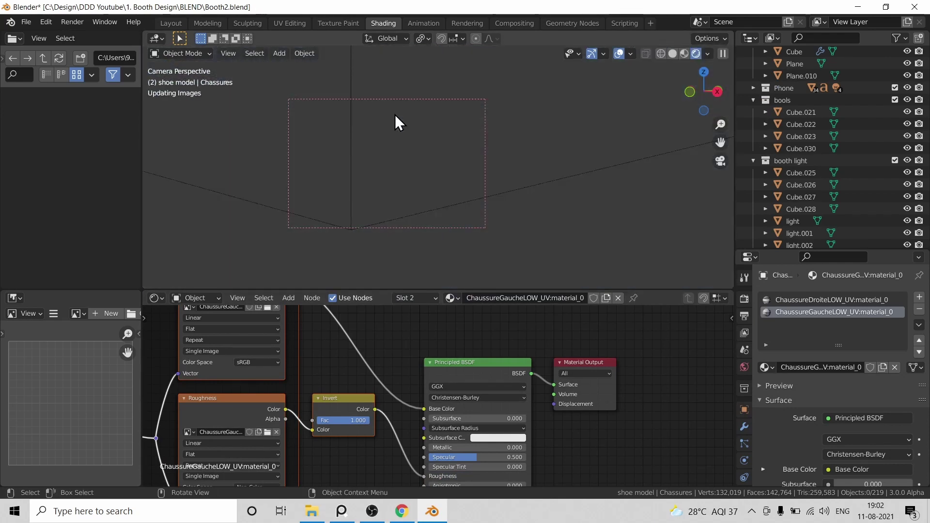
click(170, 23)
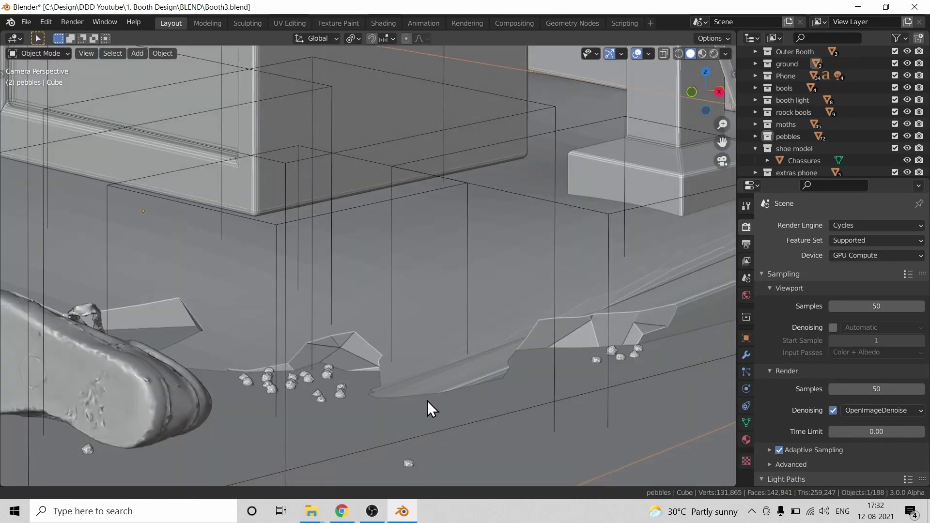
Move the wireframe box over the pebbles along X, cancel a Y move, then move it along Z
click(300, 269)
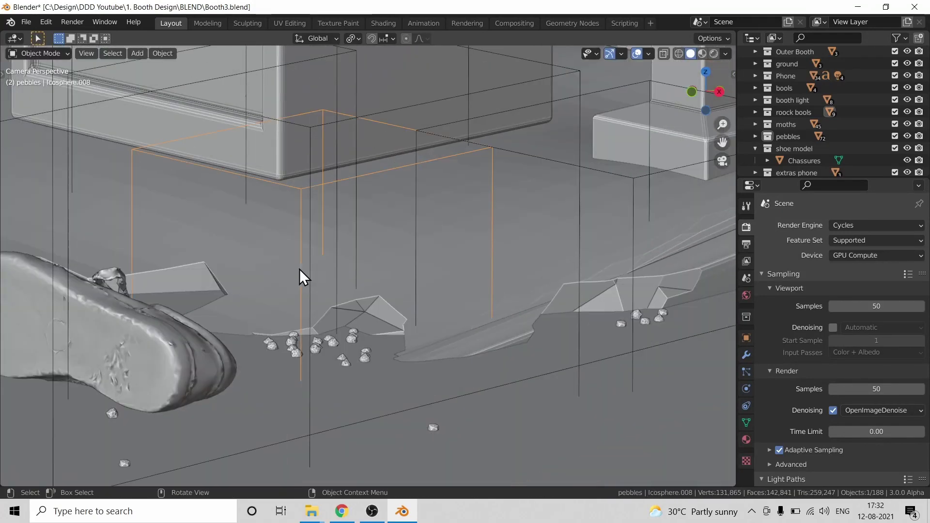
key(g)
key(x)
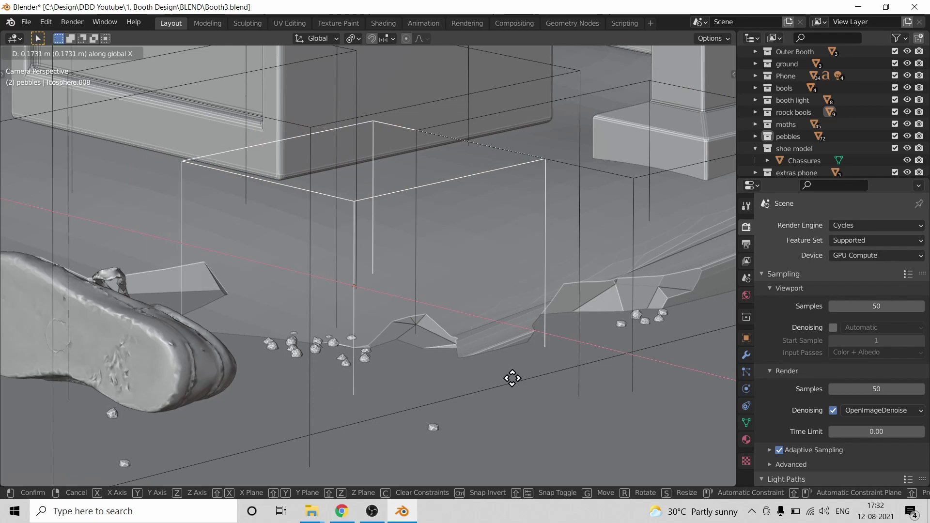
key(y)
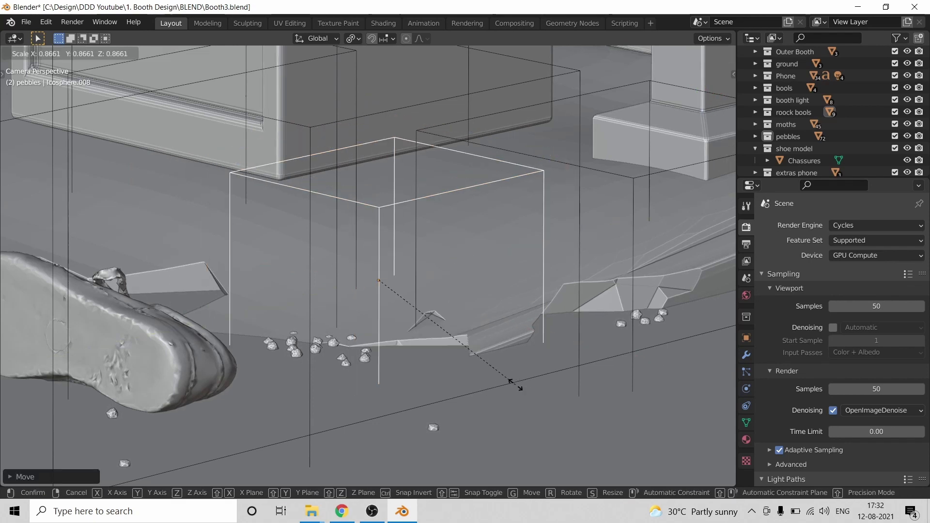
right_click(525, 388)
key(g)
key(z)
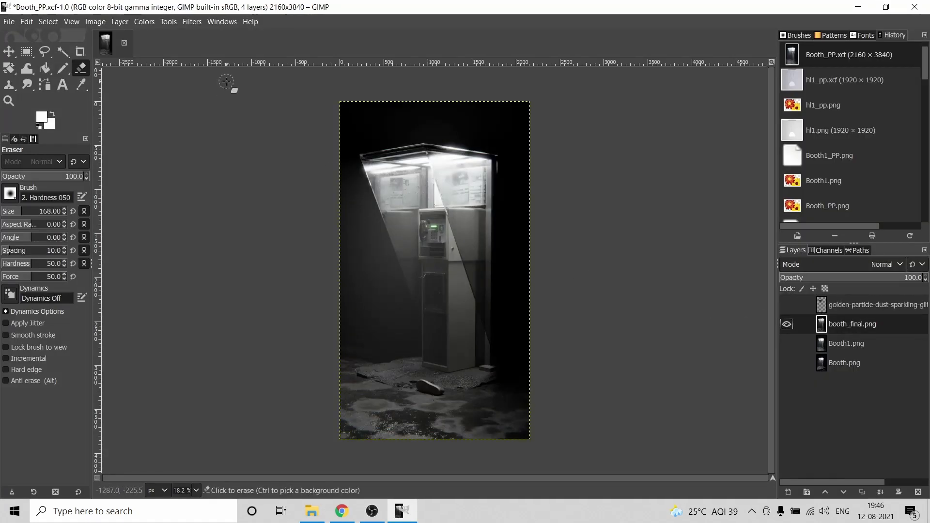
Apply an Exposure adjustment of about 0.17 with black level around -0.002
click(151, 21)
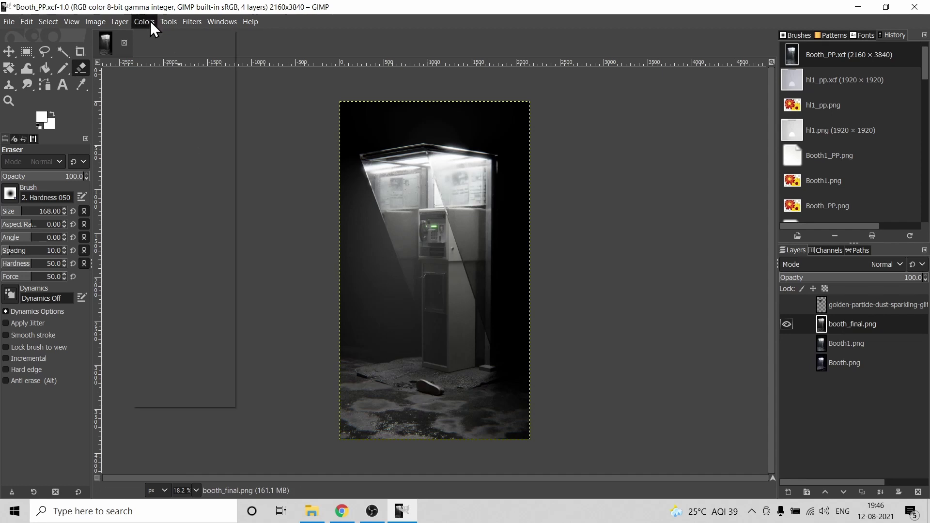
click(174, 105)
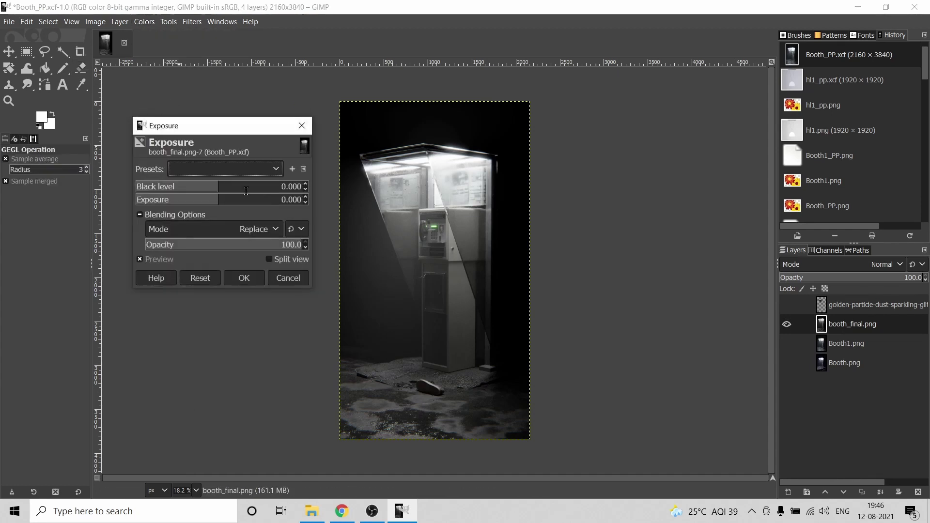
drag(221, 200, 221, 200)
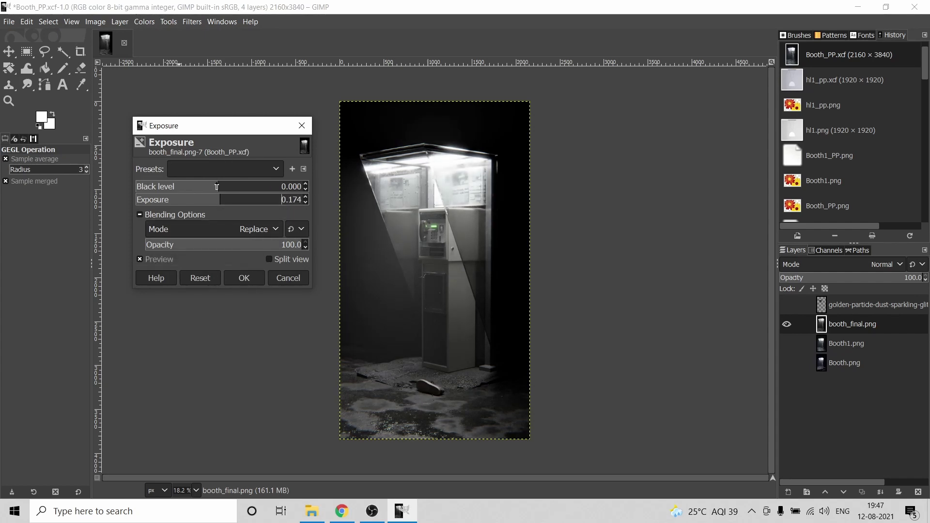
click(221, 186)
drag(221, 186, 218, 188)
click(240, 274)
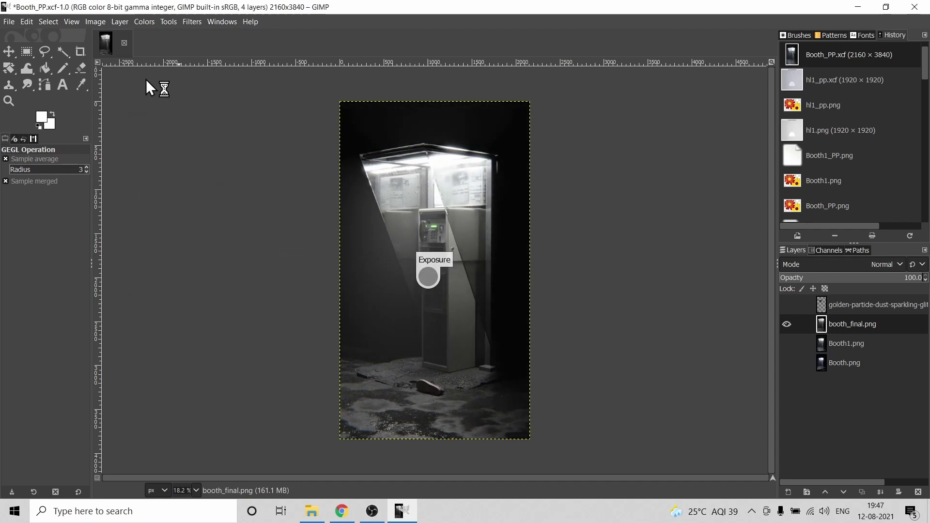
click(144, 21)
Open the Color Temperature adjustment for the booth image
click(151, 53)
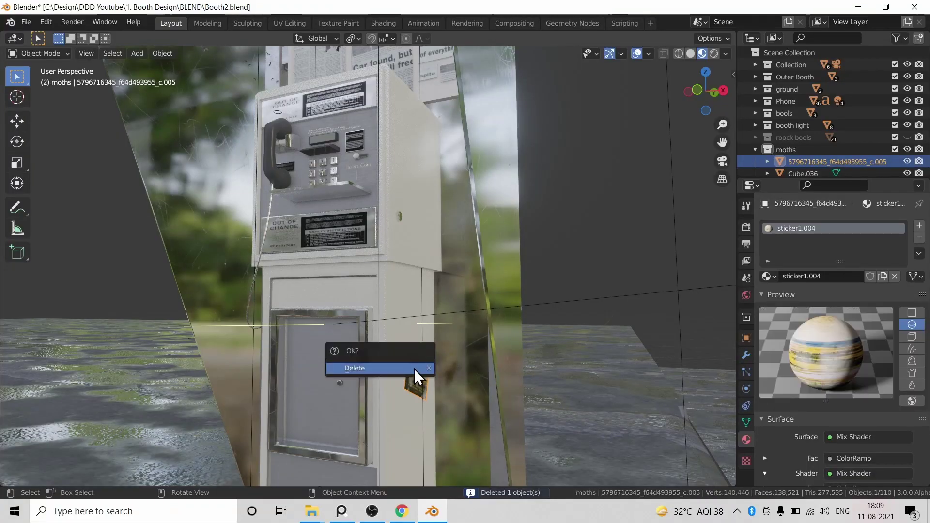
Delete the stray sticker by the booth door and return to camera view
click(415, 368)
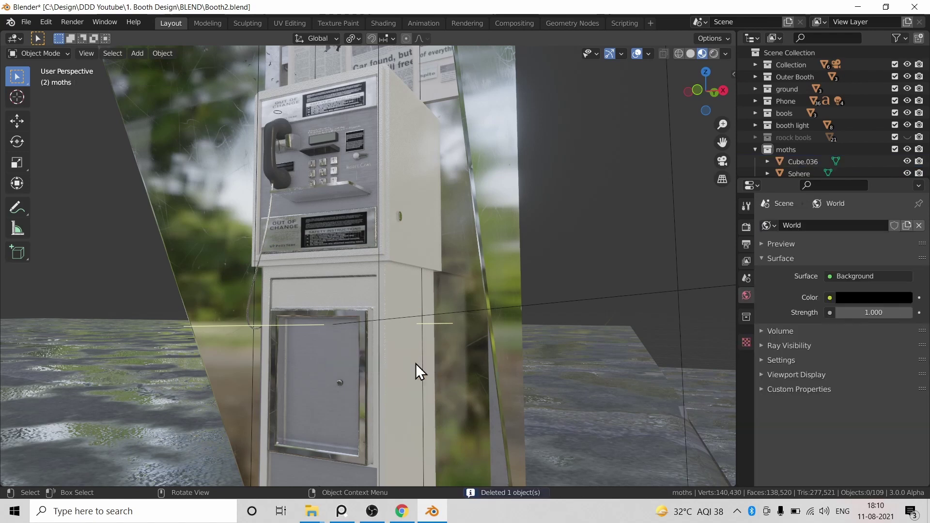
scroll(416, 363, down, 4)
middle_drag(411, 397, 388, 420)
key(KP_0)
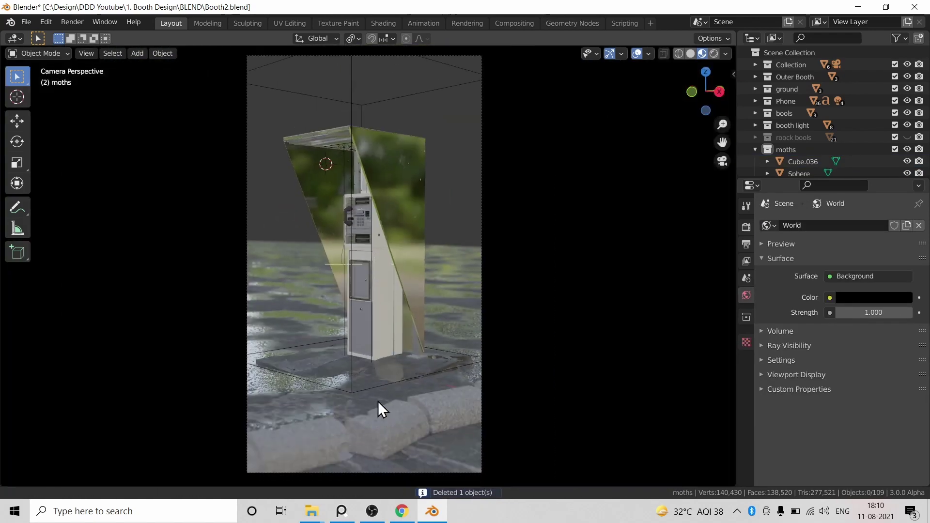
scroll(379, 333, up, 5)
Create a new collection named 'pebbles' below moths
click(755, 149)
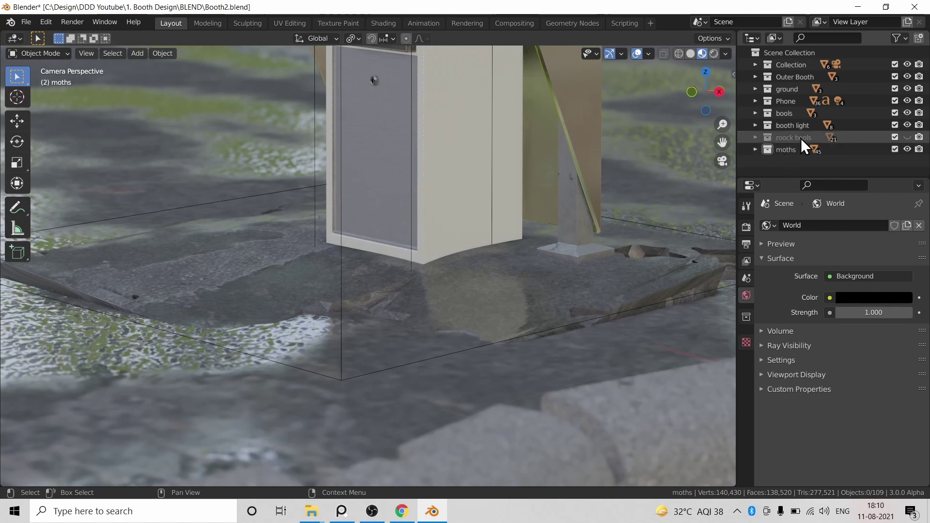
click(919, 37)
double_click(783, 162)
text(pebbles)
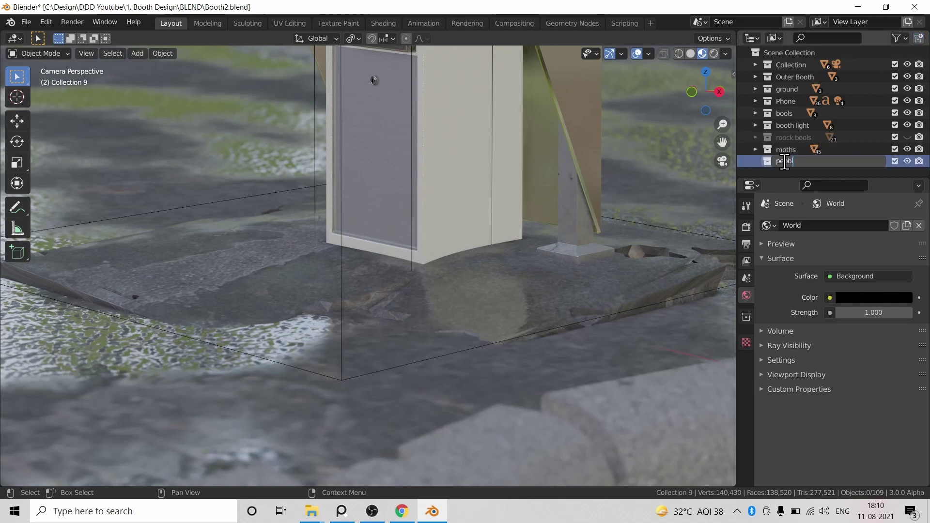
key(Return)
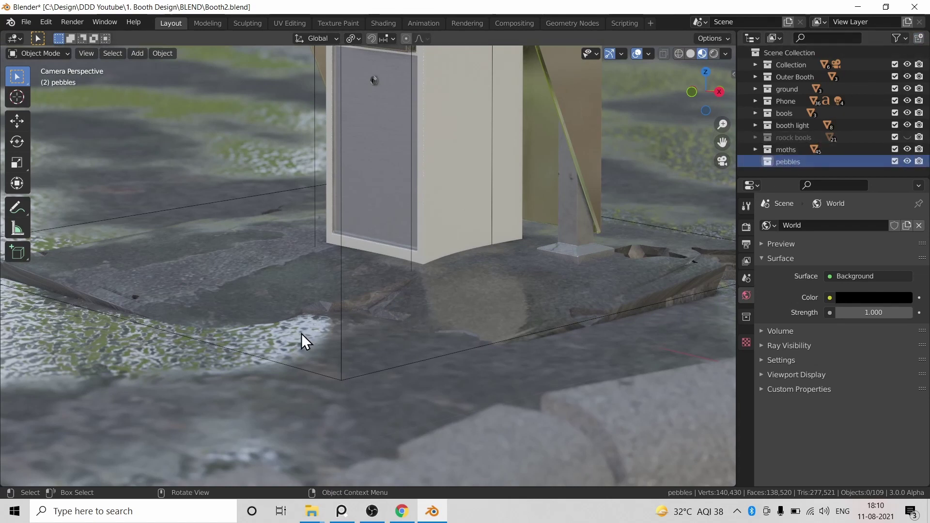